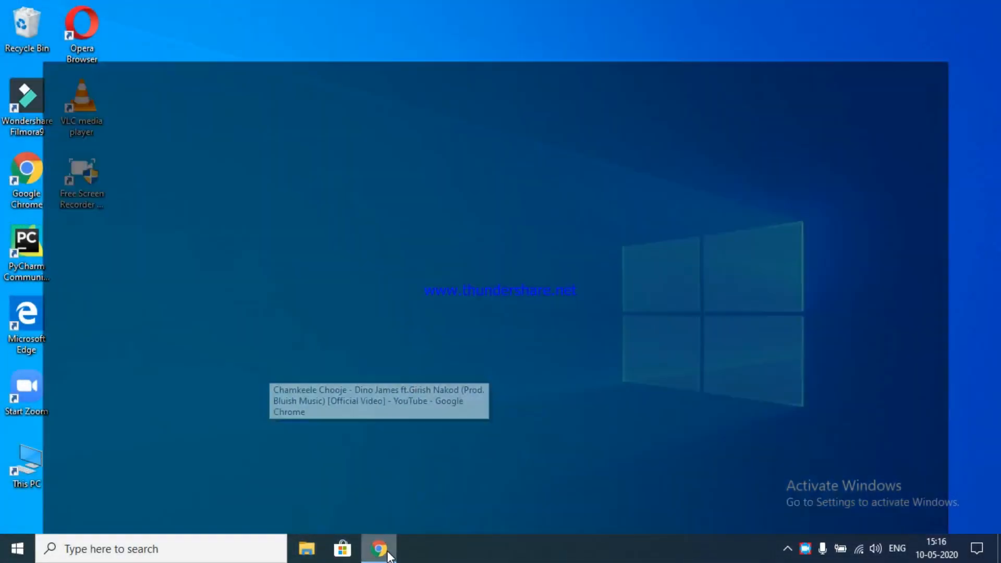
- Open the browser window and go to CANVA.COM in the Canva tab
{"action": "left_click", "coordinate": [380, 459]}
{"action": "left_click", "coordinate": [268, 15]}
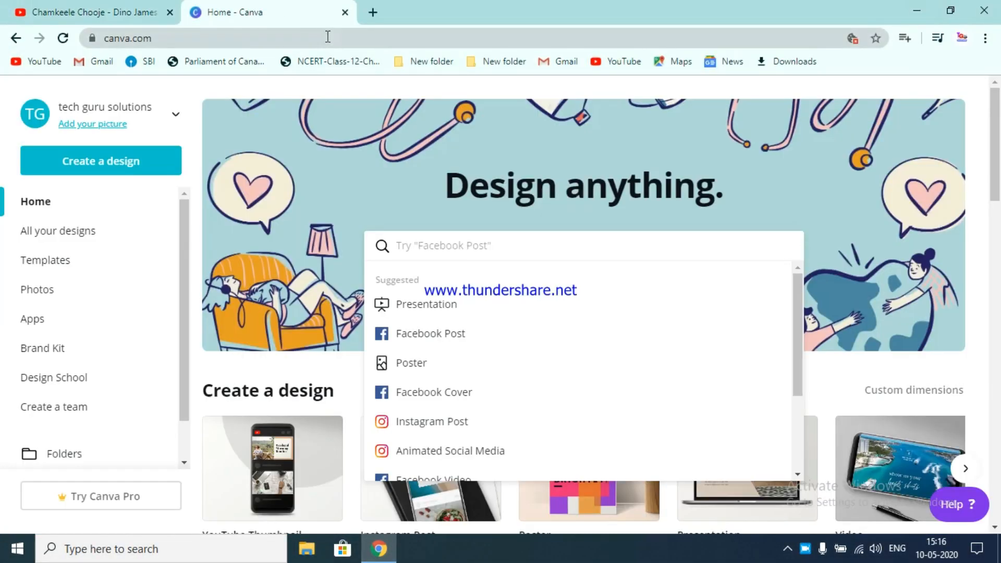
{"action": "left_click", "coordinate": [267, 38]}
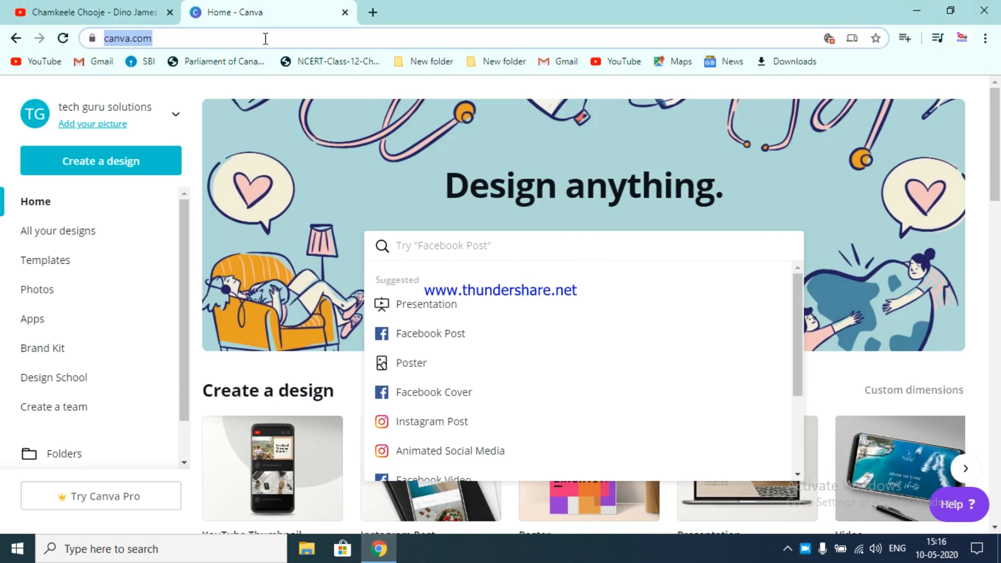
{"action": "type", "text": "CANVA.CO"}
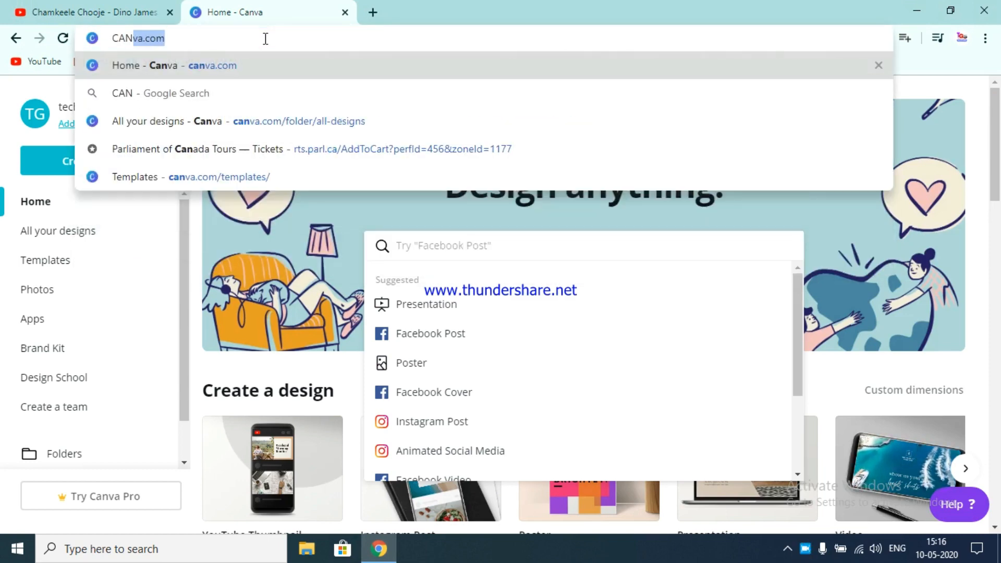
{"action": "type", "text": "M"}
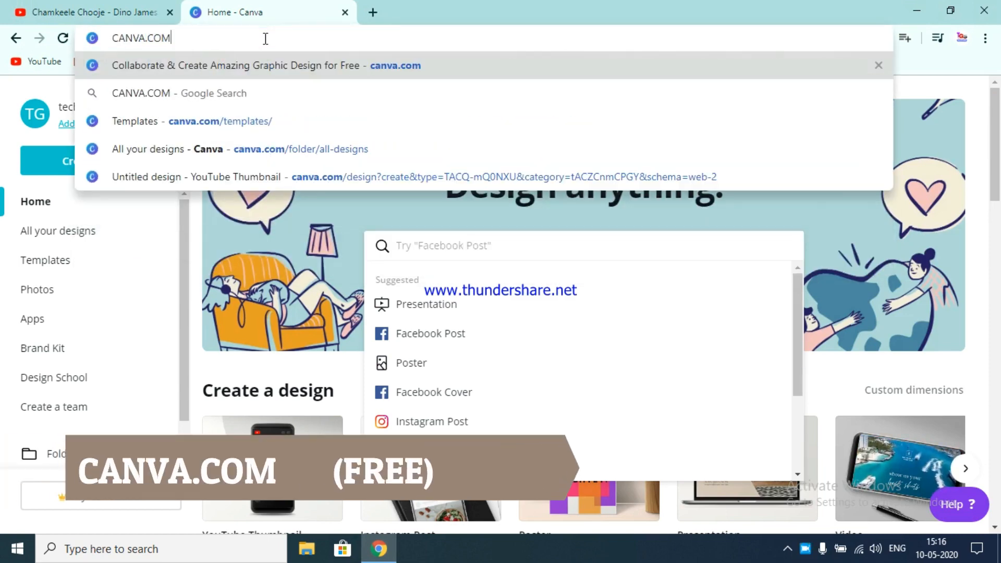
{"action": "key", "text": "Return"}
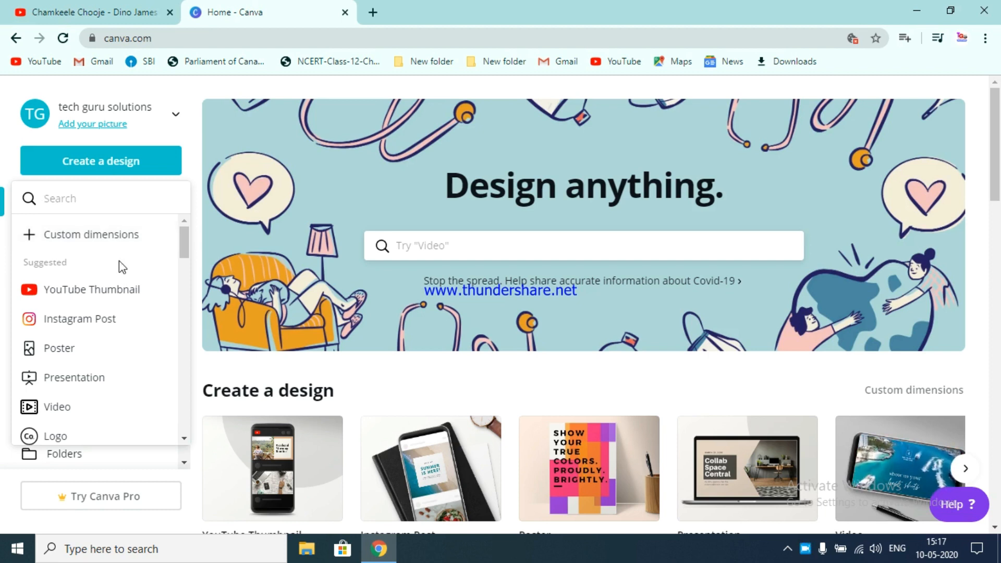
- Start a new design using the YouTube Thumbnail size from the suggested design types
{"action": "scroll", "coordinate": [54, 293], "scroll_direction": "down", "scroll_amount": 2}
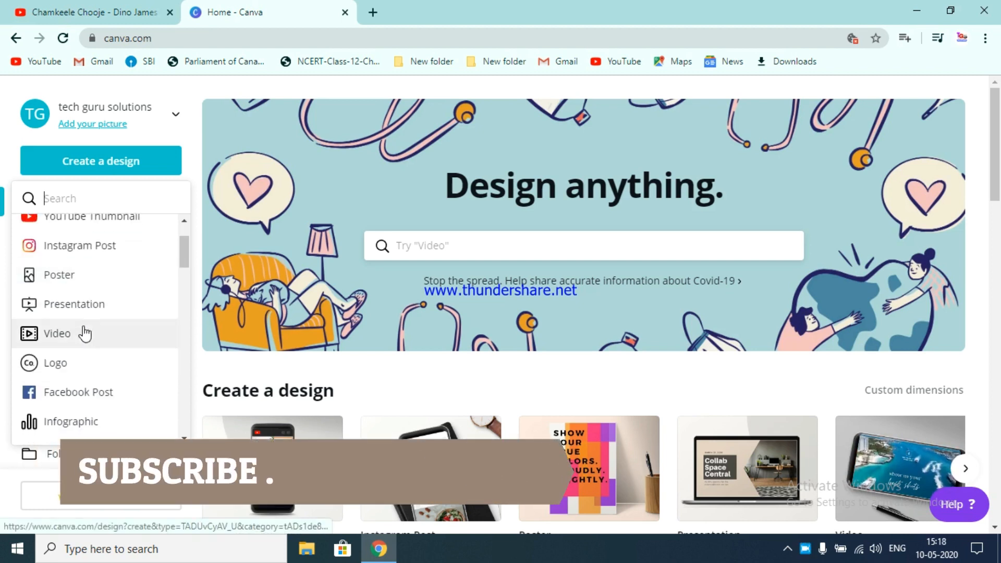
{"action": "scroll", "coordinate": [90, 347], "scroll_direction": "down", "scroll_amount": 2}
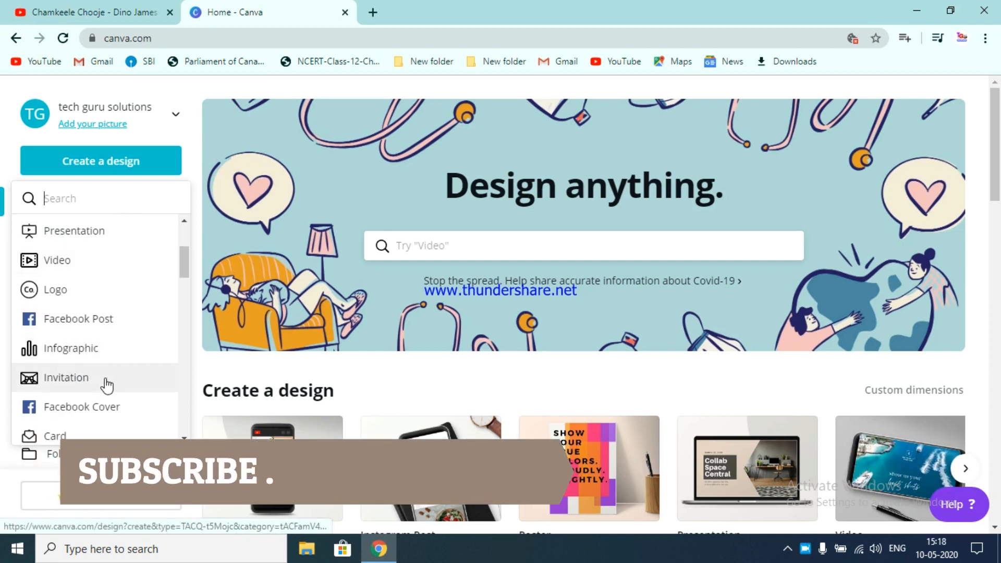
{"action": "scroll", "coordinate": [112, 386], "scroll_direction": "down", "scroll_amount": 2}
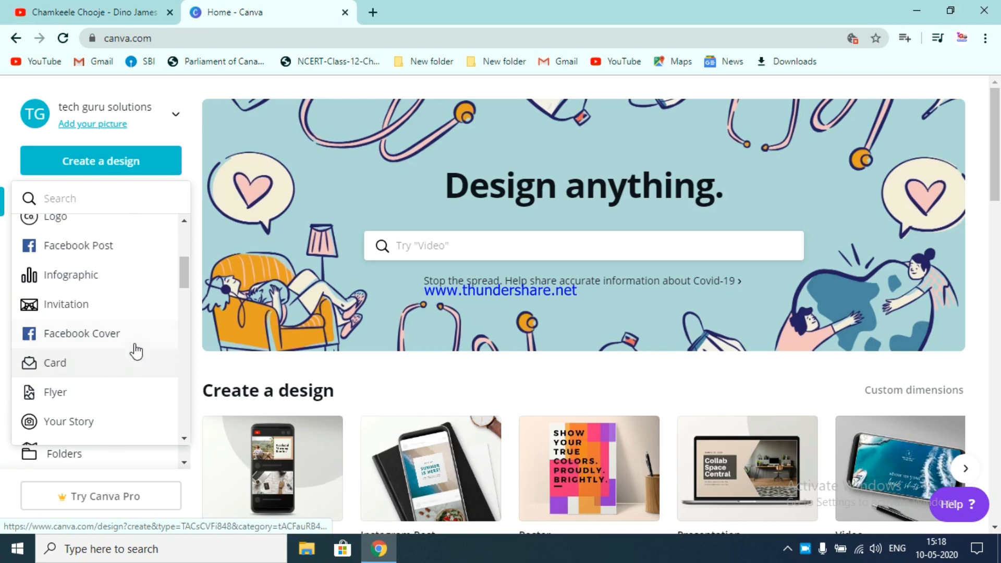
{"action": "scroll", "coordinate": [127, 312], "scroll_direction": "up", "scroll_amount": 4}
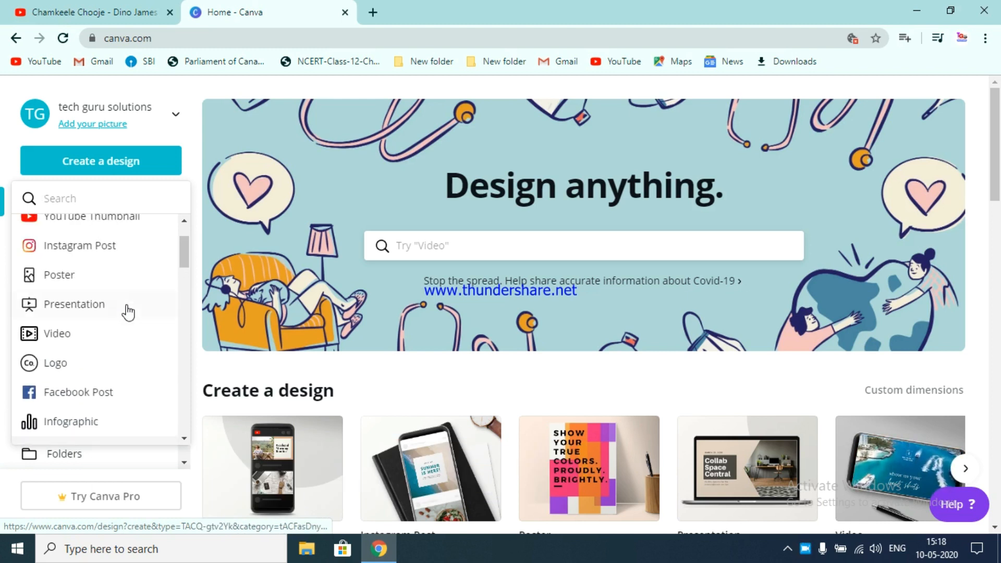
{"action": "scroll", "coordinate": [127, 312], "scroll_direction": "up", "scroll_amount": 2}
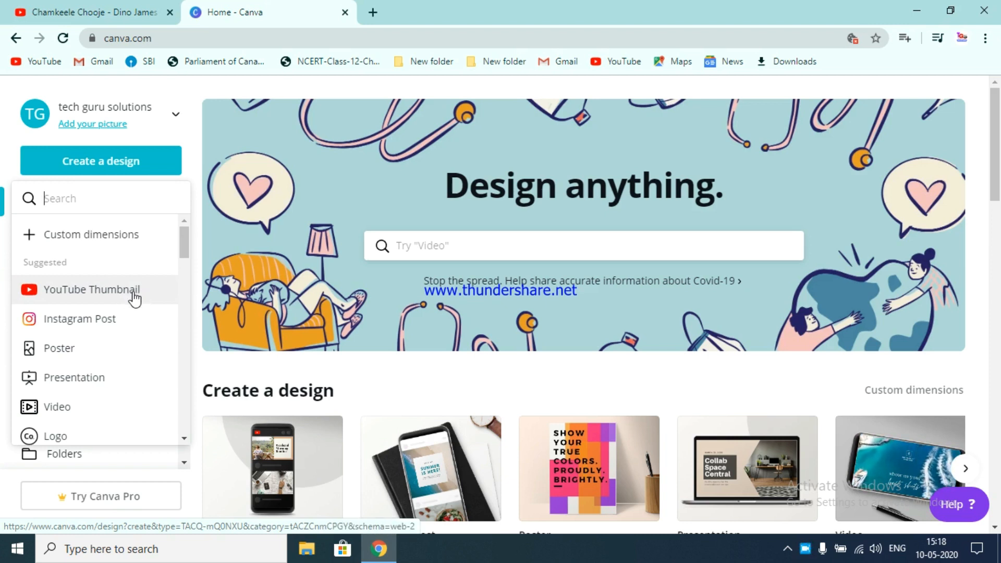
{"action": "left_click", "coordinate": [134, 295]}
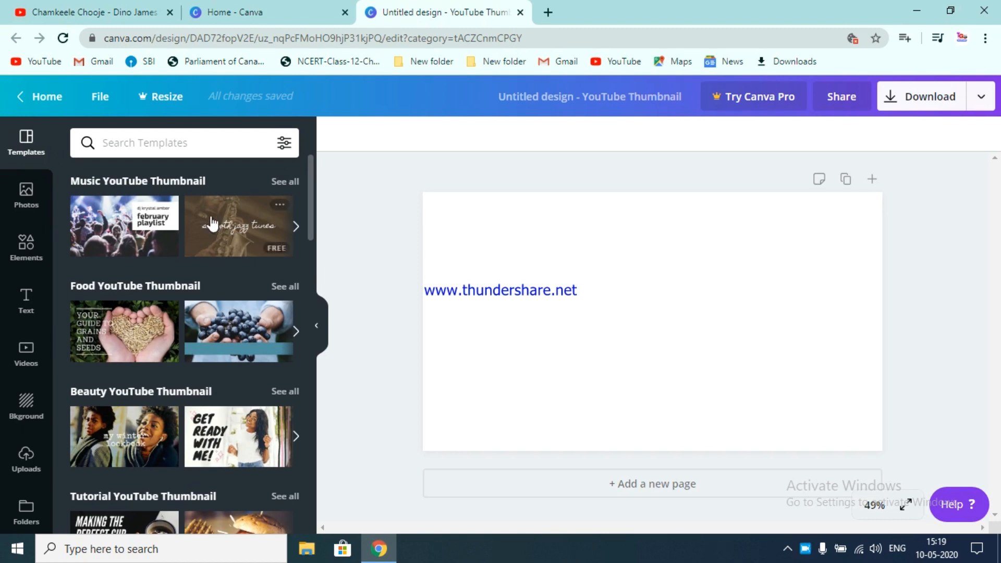
- Browse the Photos and Elements panels, paging through the Grids layouts
{"action": "left_click", "coordinate": [40, 197]}
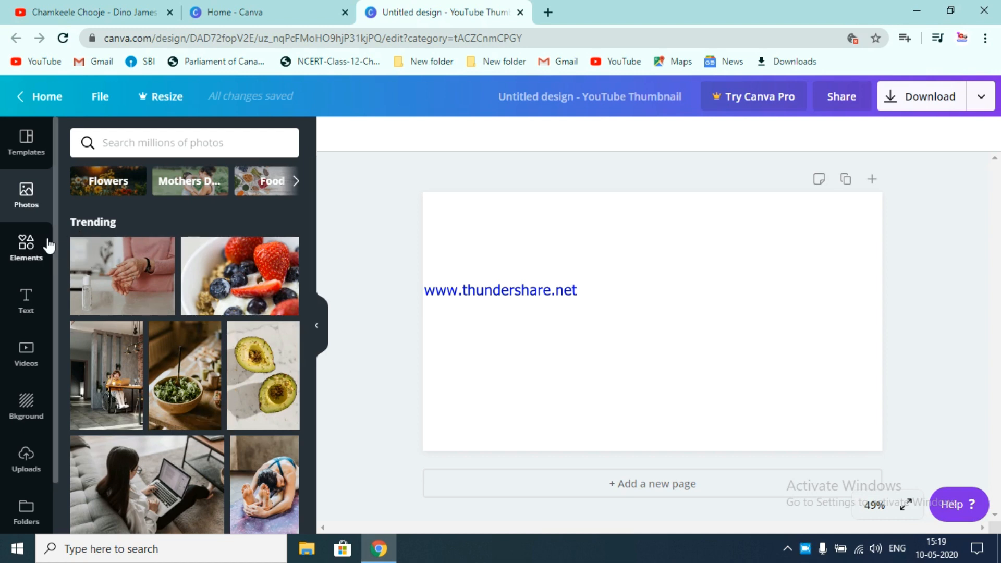
{"action": "left_click", "coordinate": [26, 245]}
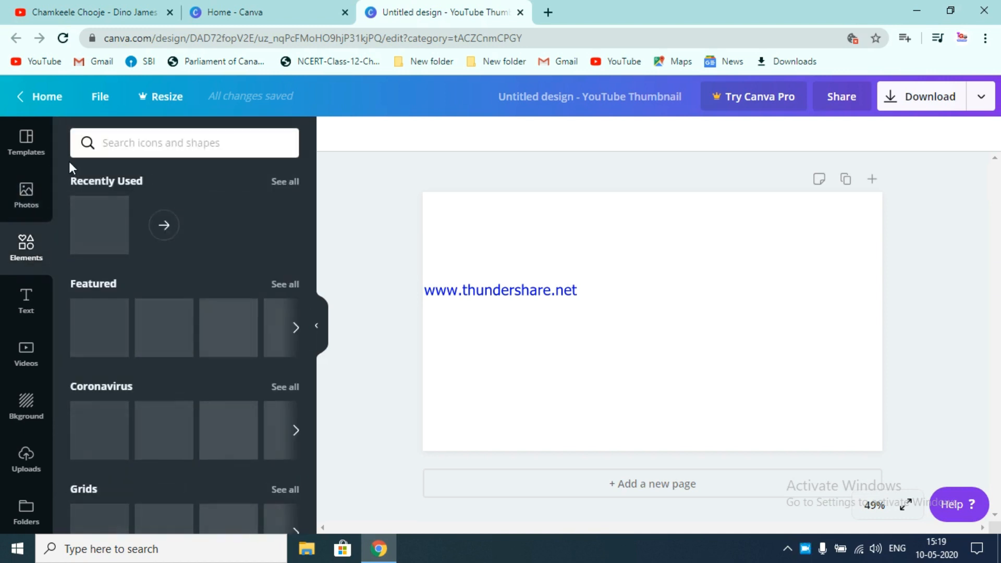
{"action": "scroll", "coordinate": [131, 360], "scroll_direction": "down", "scroll_amount": 2}
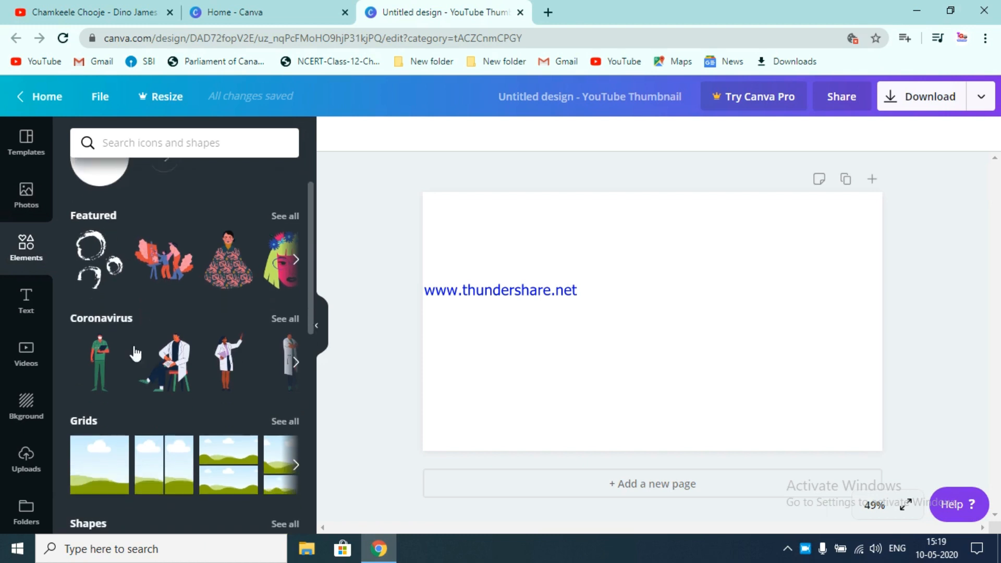
{"action": "scroll", "coordinate": [195, 404], "scroll_direction": "down", "scroll_amount": 5}
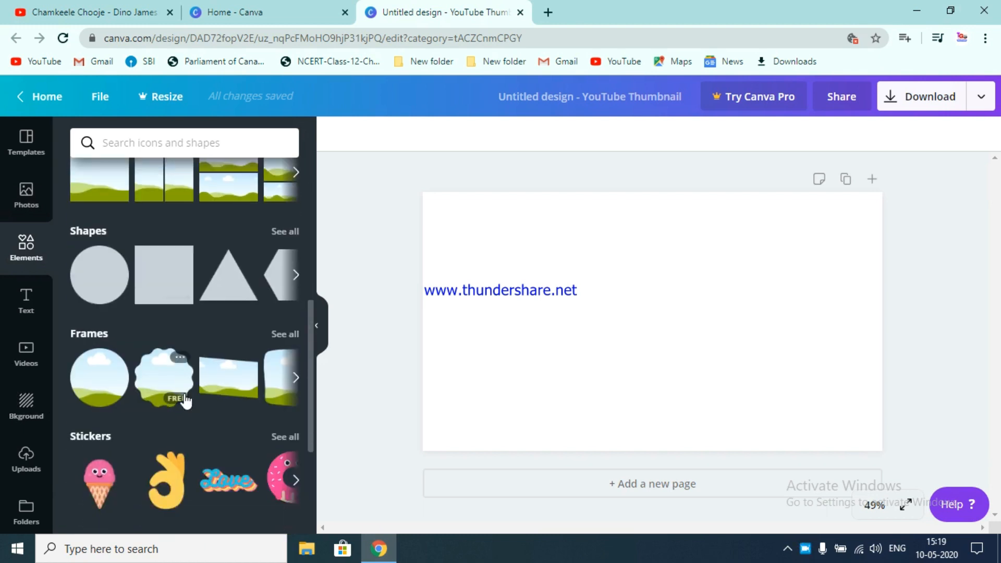
{"action": "scroll", "coordinate": [179, 246], "scroll_direction": "up", "scroll_amount": 2}
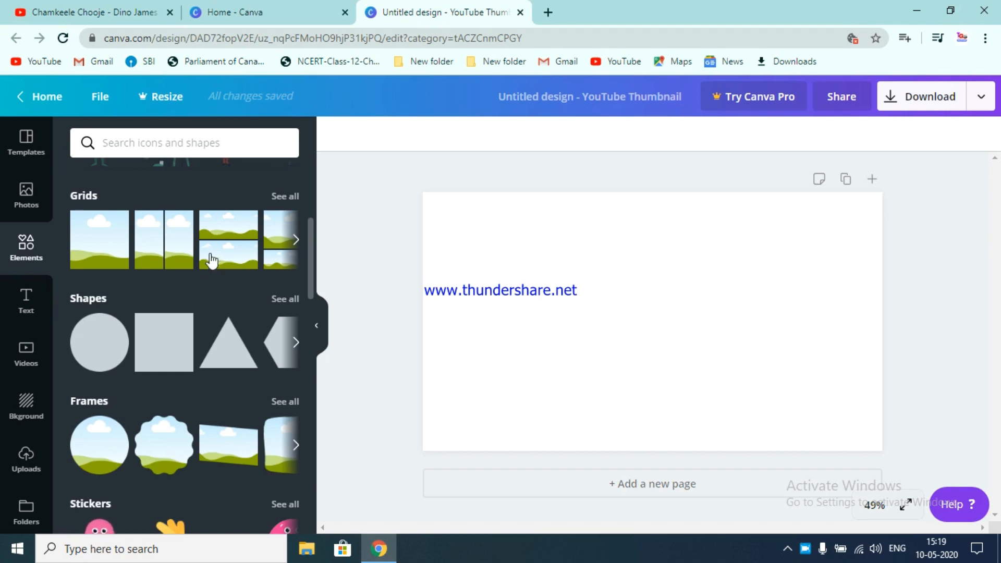
{"action": "left_click", "coordinate": [295, 241]}
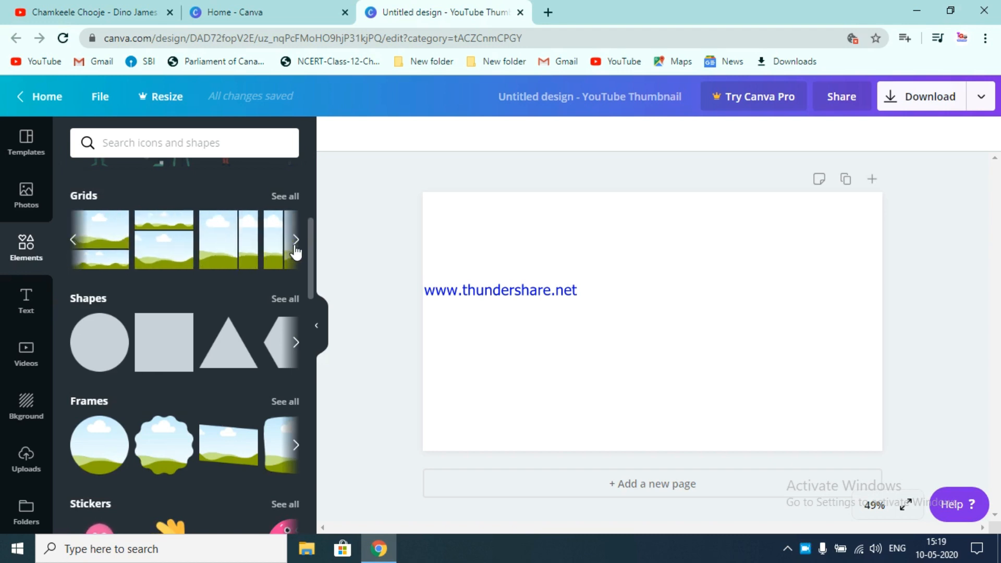
{"action": "left_click", "coordinate": [295, 243]}
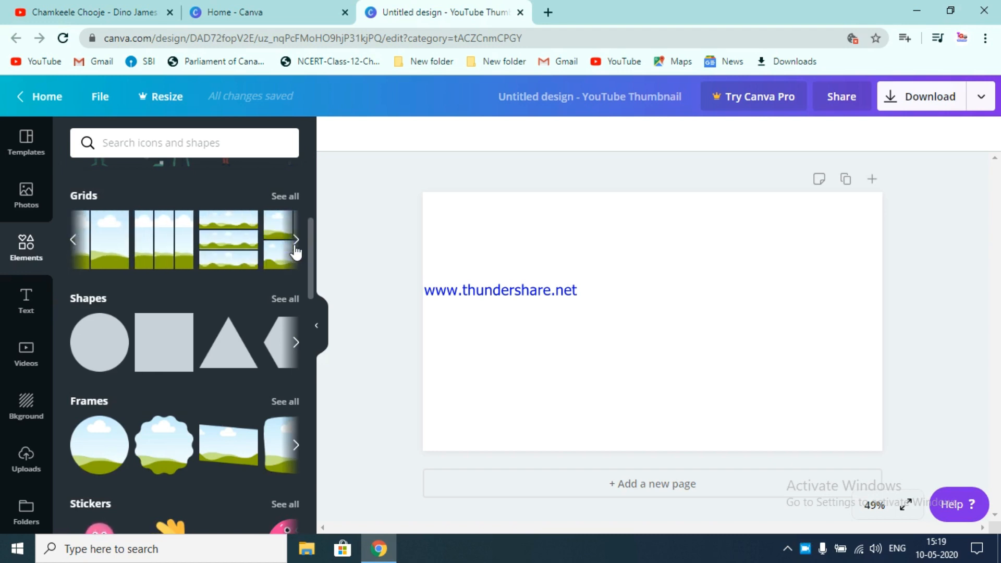
{"action": "left_click", "coordinate": [296, 244]}
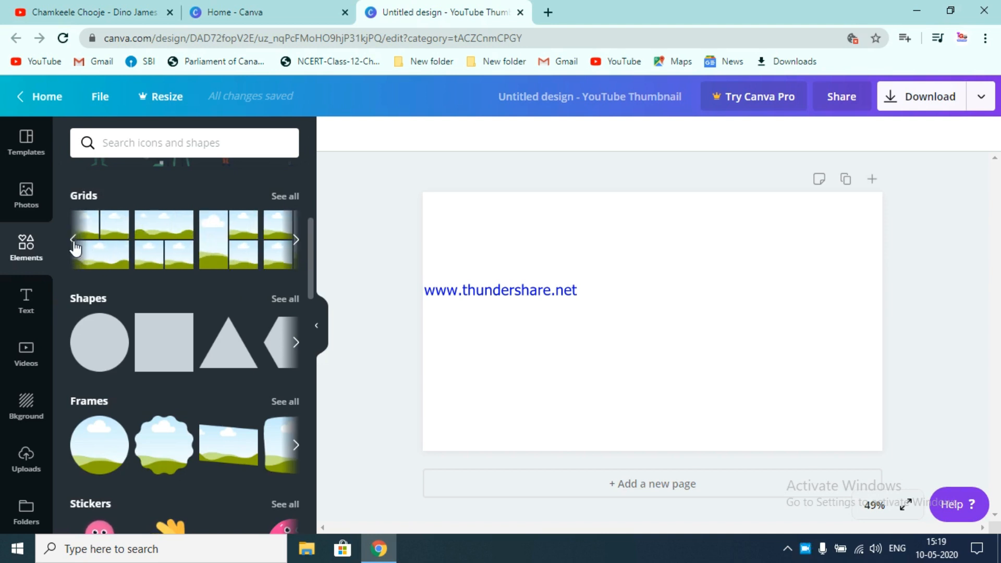
{"action": "left_click", "coordinate": [74, 241]}
{"action": "left_click", "coordinate": [73, 241]}
{"action": "left_click", "coordinate": [74, 241]}
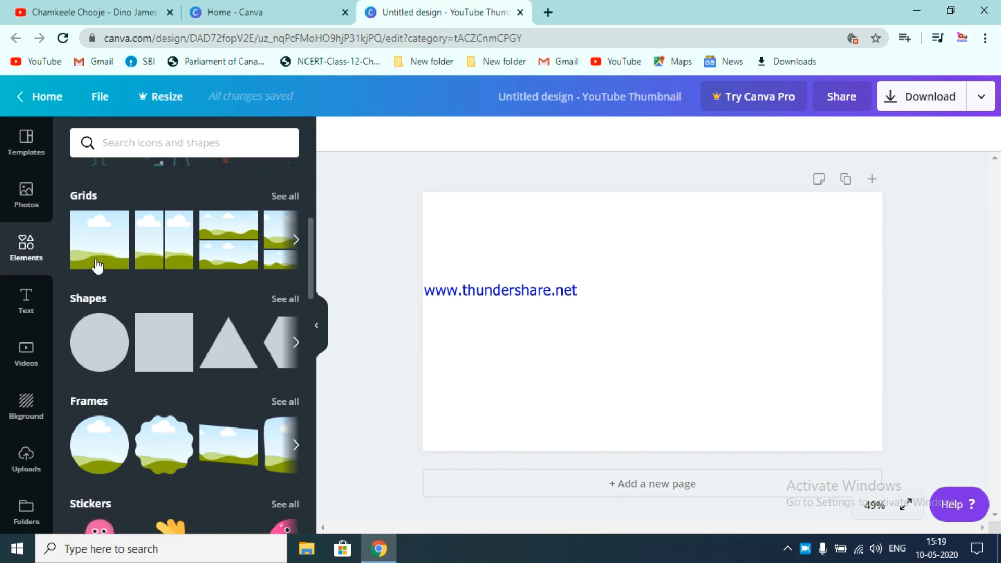
- Scroll through the trending stock photos in the Photos panel
{"action": "left_click", "coordinate": [26, 148]}
{"action": "left_click", "coordinate": [36, 214]}
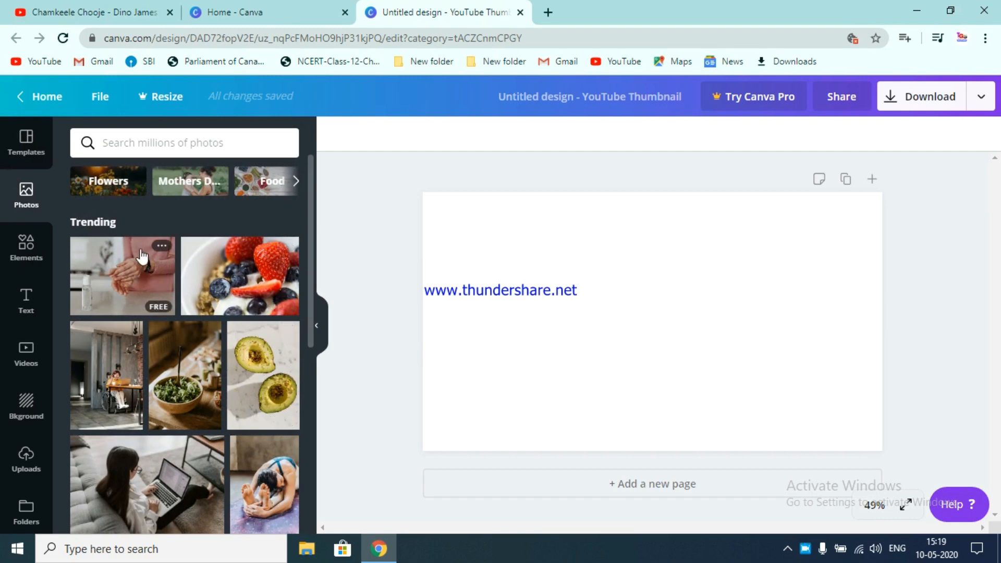
{"action": "scroll", "coordinate": [223, 350], "scroll_direction": "down", "scroll_amount": 5}
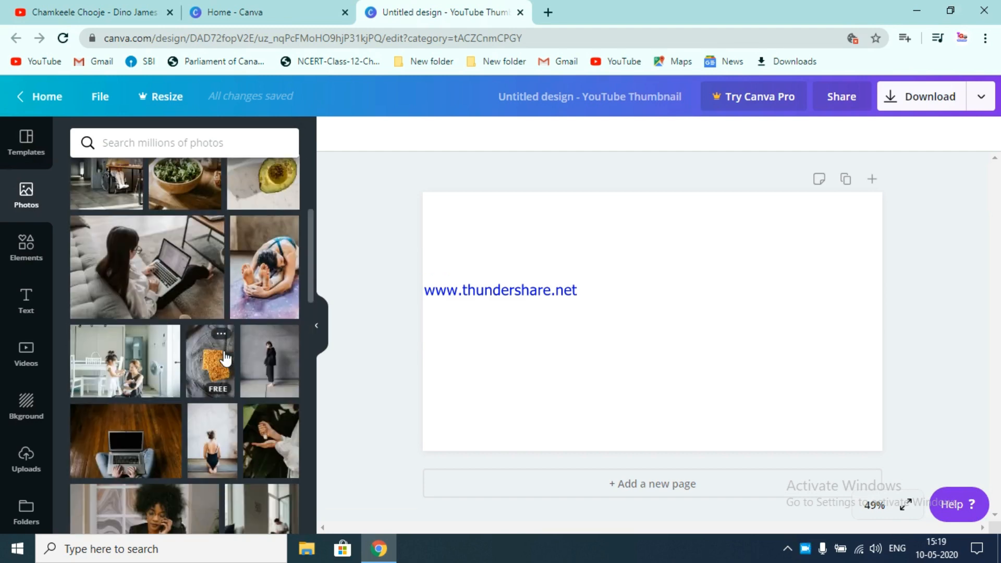
{"action": "scroll", "coordinate": [224, 352], "scroll_direction": "down", "scroll_amount": 5}
{"action": "scroll", "coordinate": [237, 371], "scroll_direction": "down", "scroll_amount": 1}
{"action": "scroll", "coordinate": [237, 370], "scroll_direction": "down", "scroll_amount": 4}
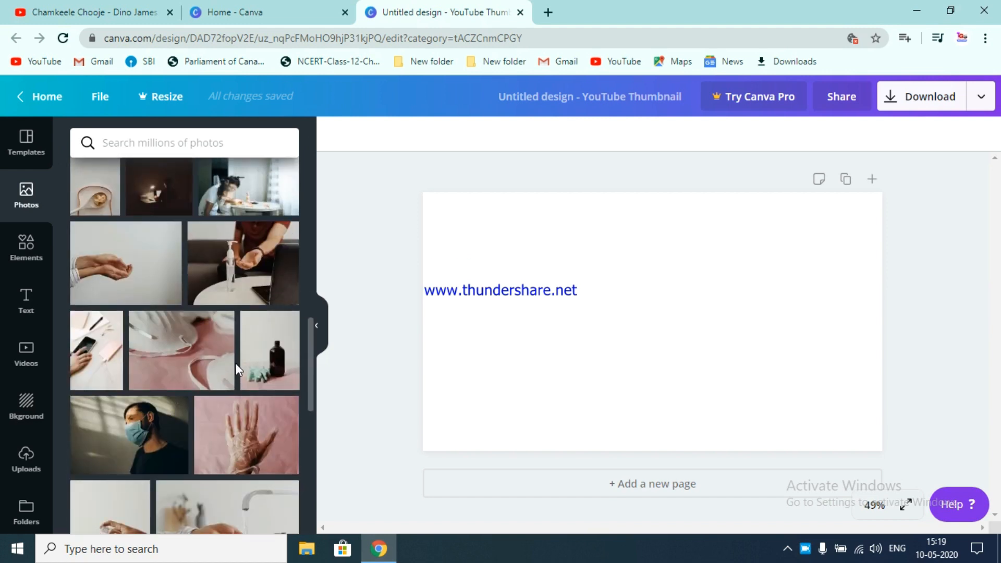
{"action": "scroll", "coordinate": [265, 352], "scroll_direction": "down", "scroll_amount": 2}
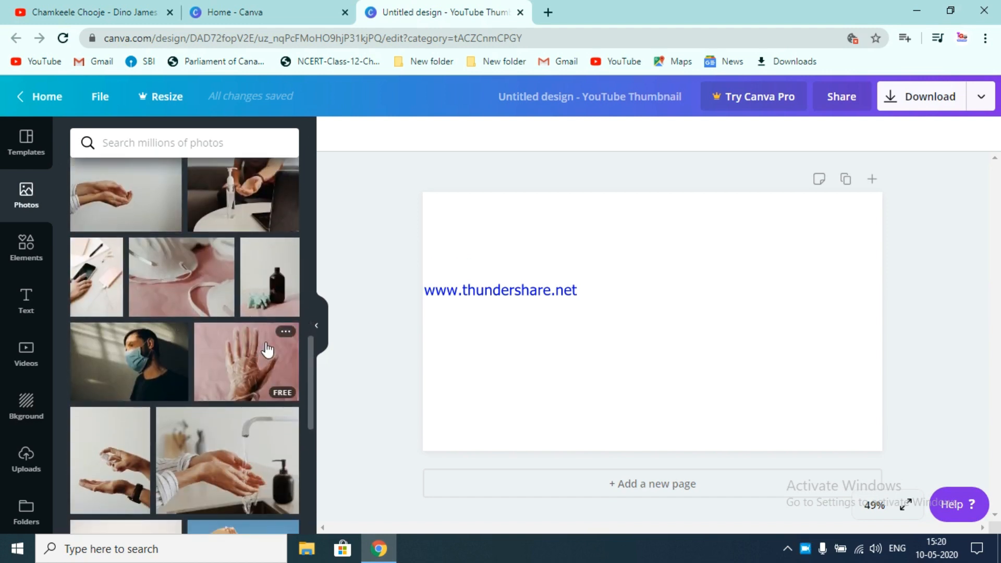
{"action": "scroll", "coordinate": [235, 275], "scroll_direction": "up", "scroll_amount": 8}
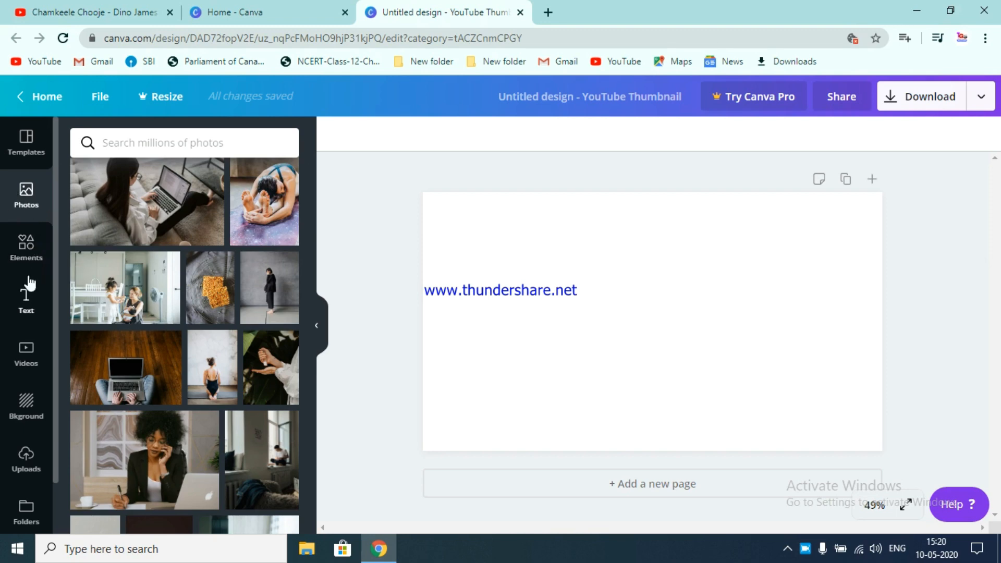
- Add the single-picture sky-and-hills grid from Elements so it fills the whole thumbnail canvas
{"action": "left_click", "coordinate": [25, 249]}
{"action": "scroll", "coordinate": [149, 318], "scroll_direction": "down", "scroll_amount": 4}
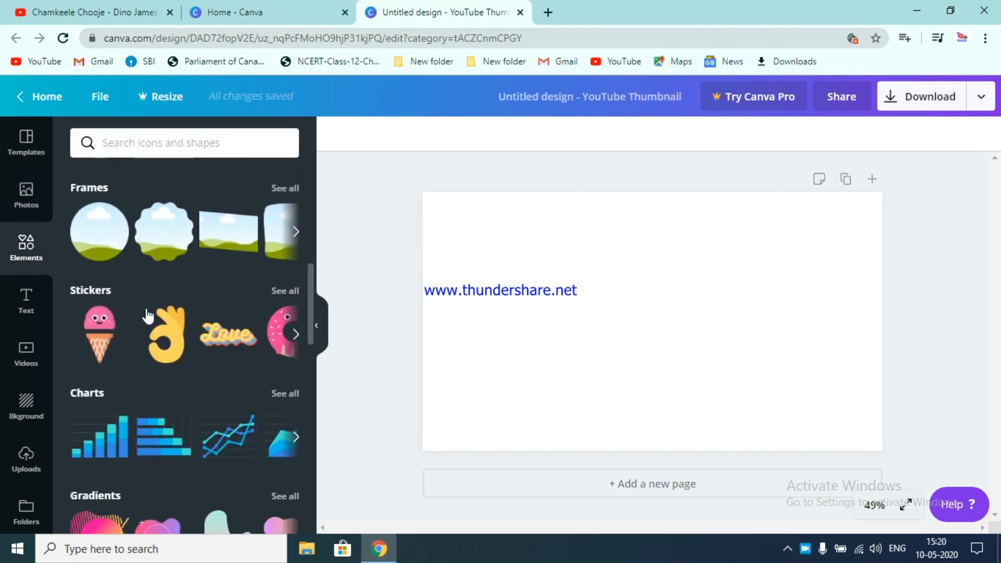
{"action": "scroll", "coordinate": [149, 354], "scroll_direction": "down", "scroll_amount": 4}
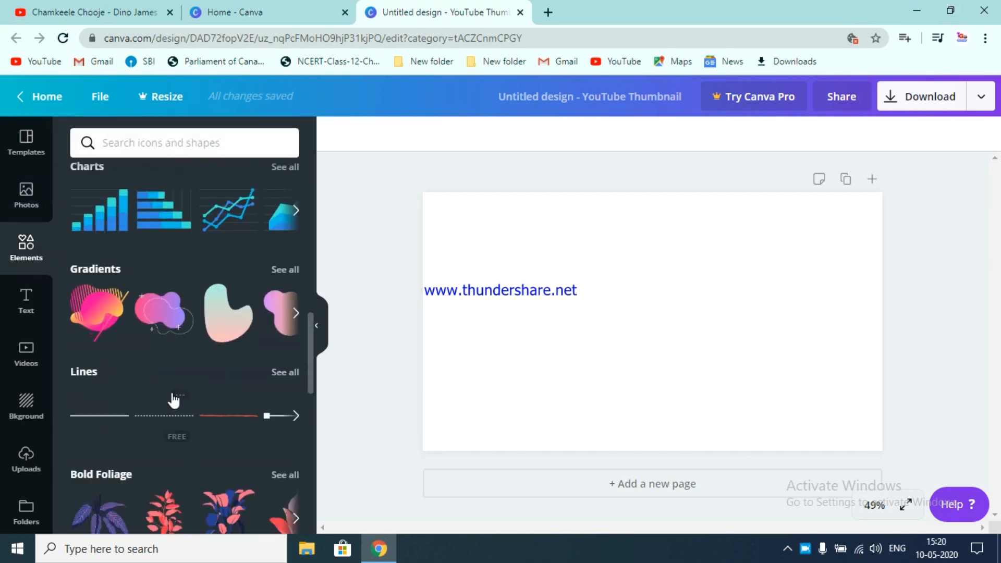
{"action": "scroll", "coordinate": [225, 363], "scroll_direction": "down", "scroll_amount": 4}
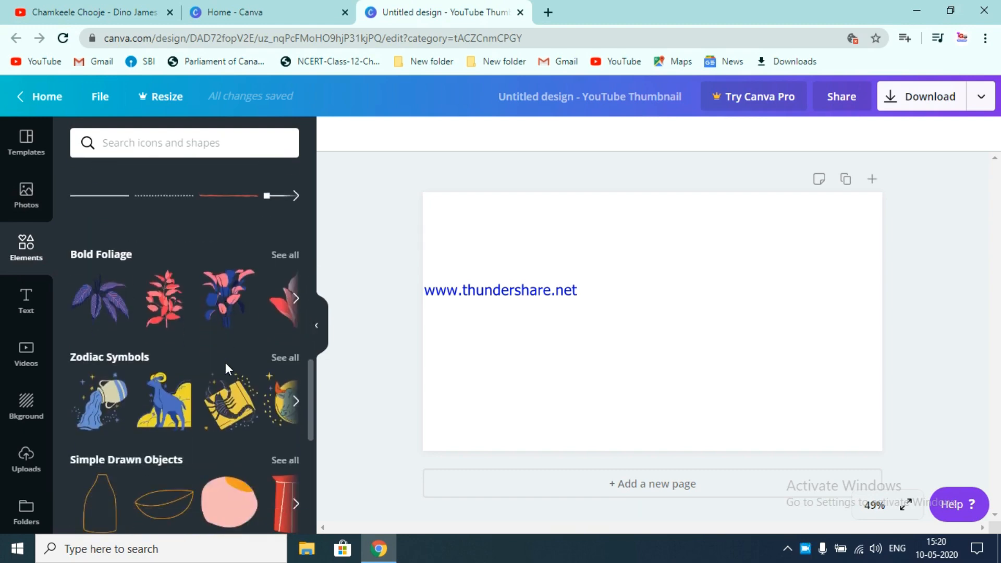
{"action": "scroll", "coordinate": [225, 362], "scroll_direction": "down", "scroll_amount": 4}
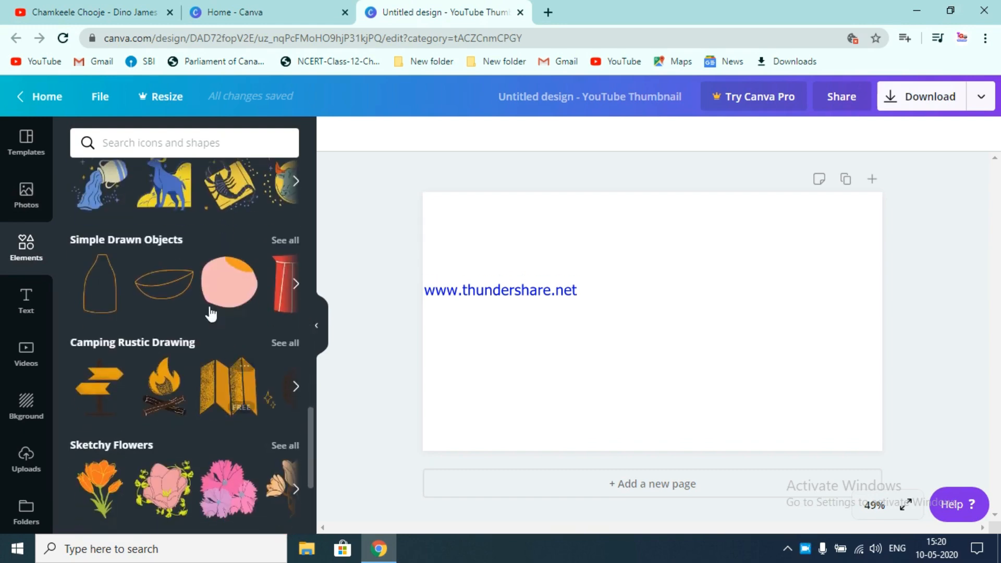
{"action": "scroll", "coordinate": [210, 313], "scroll_direction": "up", "scroll_amount": 12}
{"action": "scroll", "coordinate": [210, 313], "scroll_direction": "up", "scroll_amount": 3}
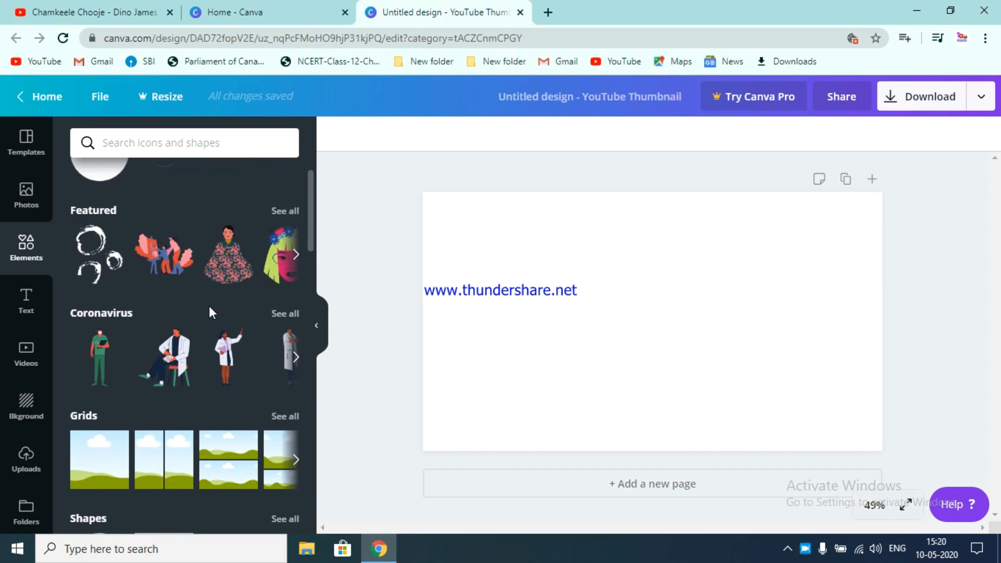
{"action": "scroll", "coordinate": [139, 313], "scroll_direction": "up", "scroll_amount": 2}
{"action": "scroll", "coordinate": [141, 308], "scroll_direction": "down", "scroll_amount": 2}
{"action": "scroll", "coordinate": [125, 333], "scroll_direction": "down", "scroll_amount": 2}
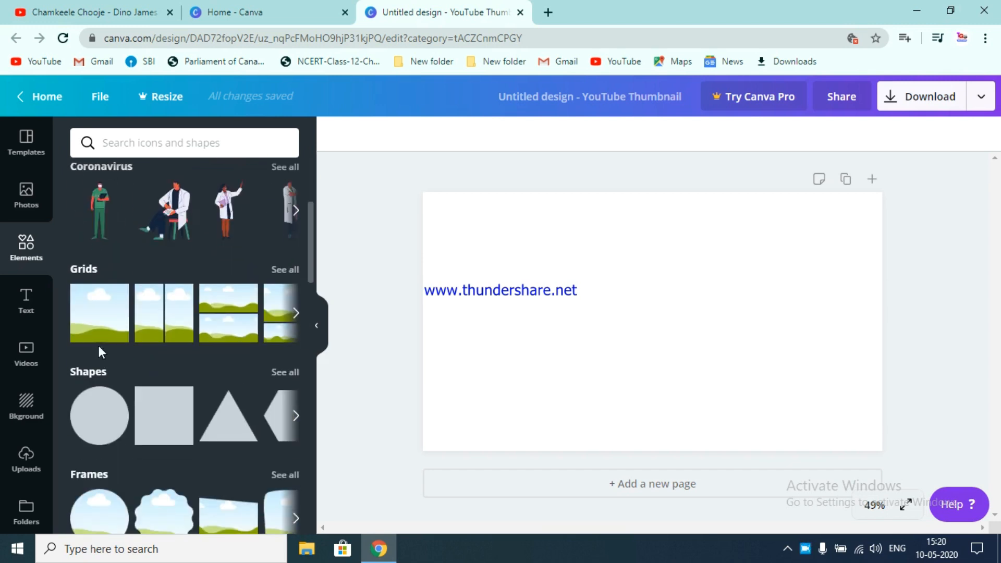
{"action": "left_click_drag", "start_coordinate": [99, 334], "coordinate": [550, 352]}
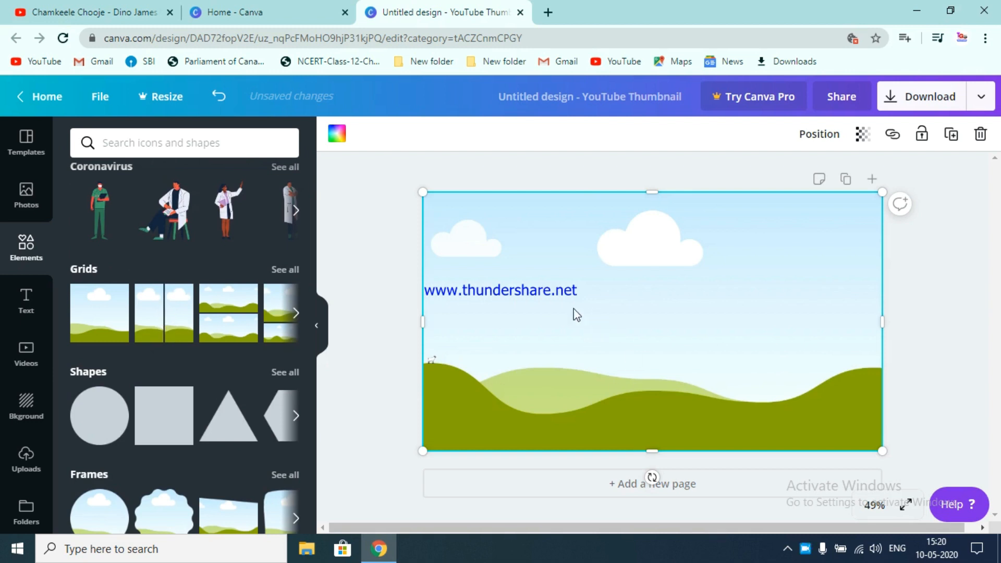
- Page through the other layouts in the Grids carousel
{"action": "left_click", "coordinate": [297, 313]}
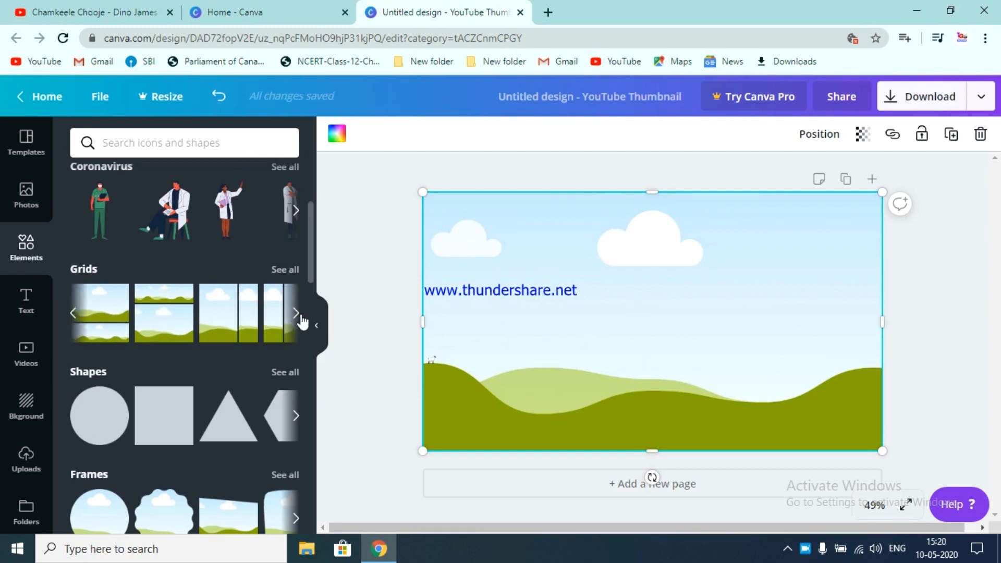
{"action": "left_click", "coordinate": [299, 318]}
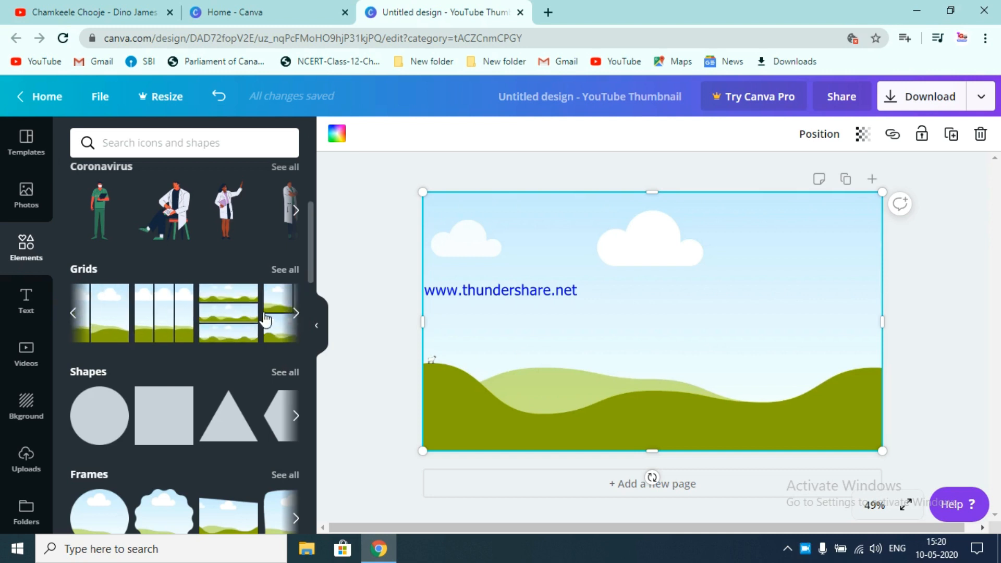
{"action": "left_click", "coordinate": [73, 321]}
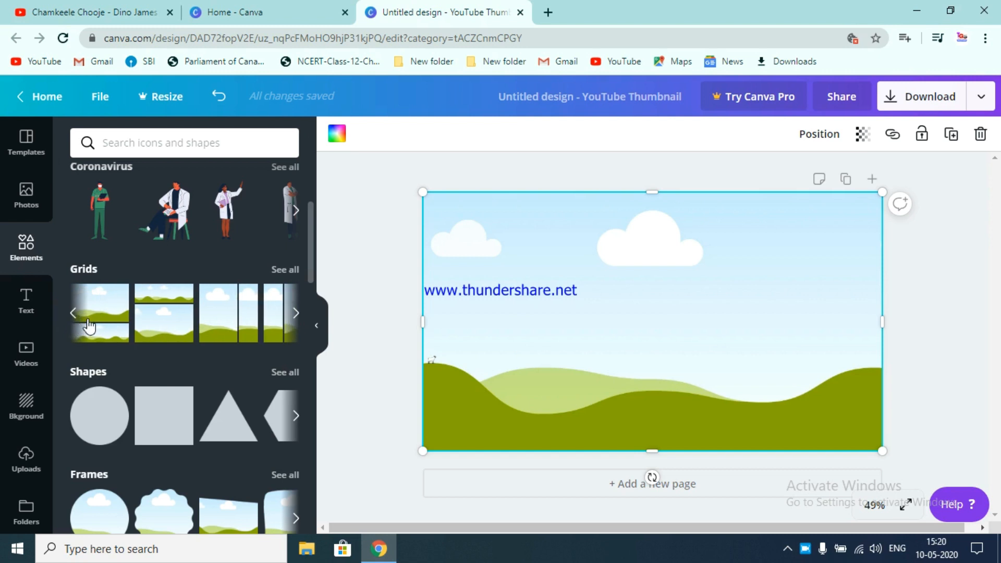
{"action": "left_click", "coordinate": [82, 318]}
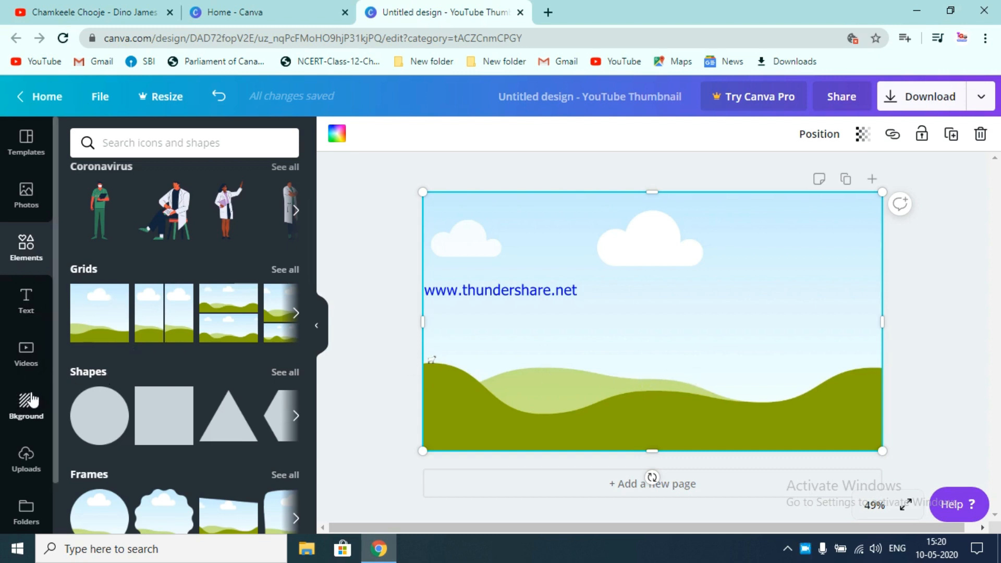
{"action": "left_click_drag", "start_coordinate": [91, 422], "coordinate": [455, 241]}
{"action": "left_click_drag", "start_coordinate": [164, 415], "coordinate": [705, 305]}
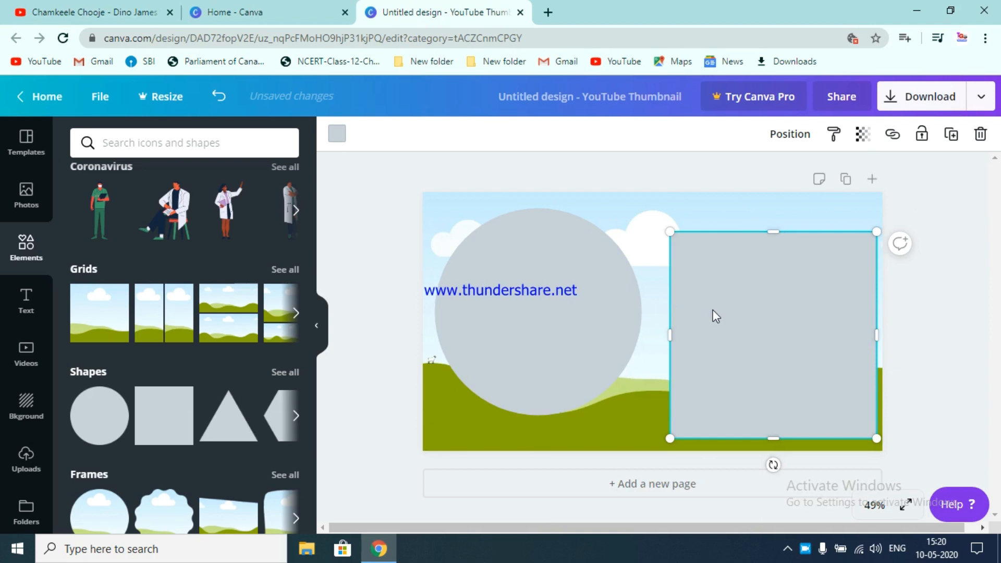
{"action": "left_click", "coordinate": [980, 134]}
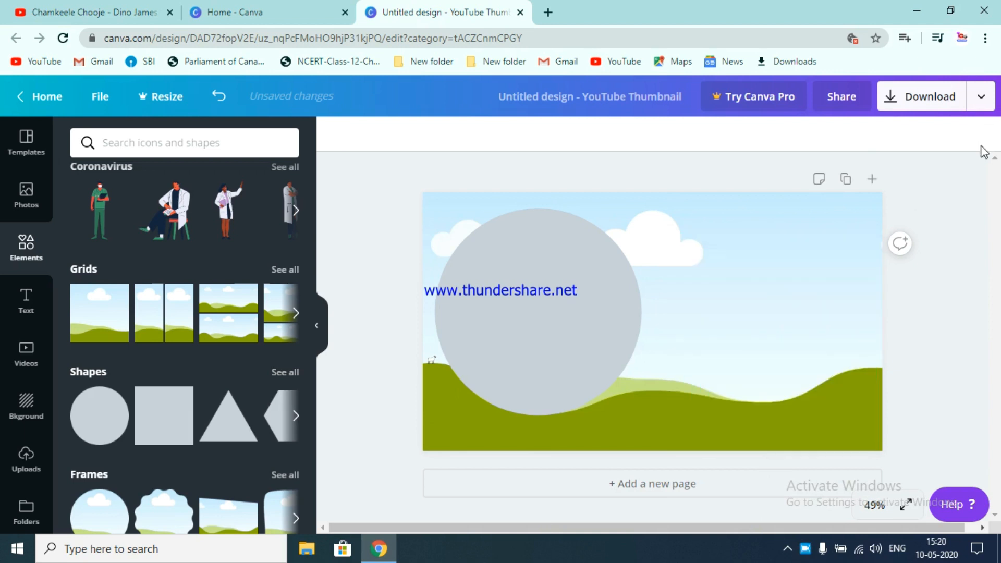
{"action": "left_click", "coordinate": [637, 261]}
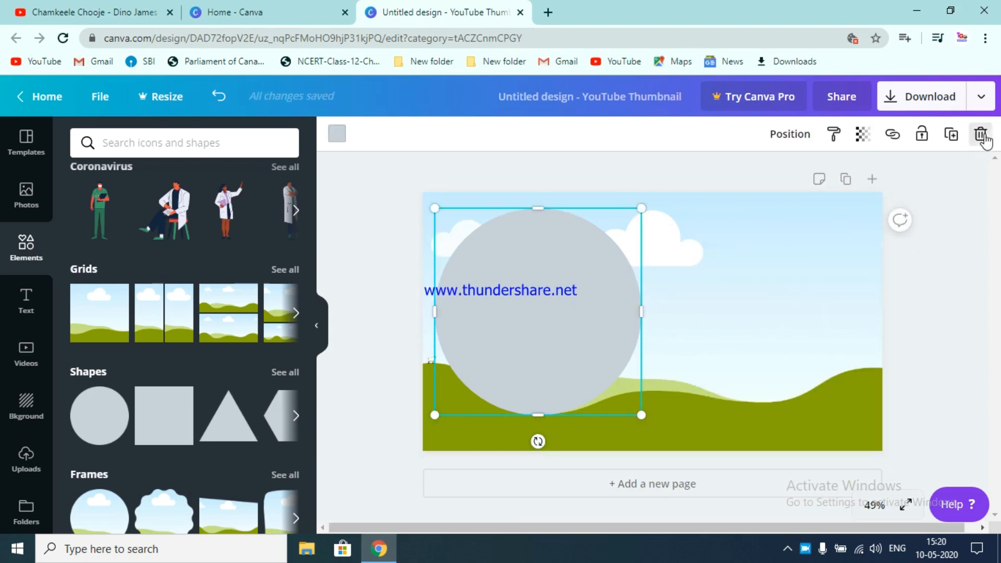
{"action": "left_click", "coordinate": [981, 134]}
- Add a heading text box near the bottom centre of the thumbnail
{"action": "left_click", "coordinate": [26, 302]}
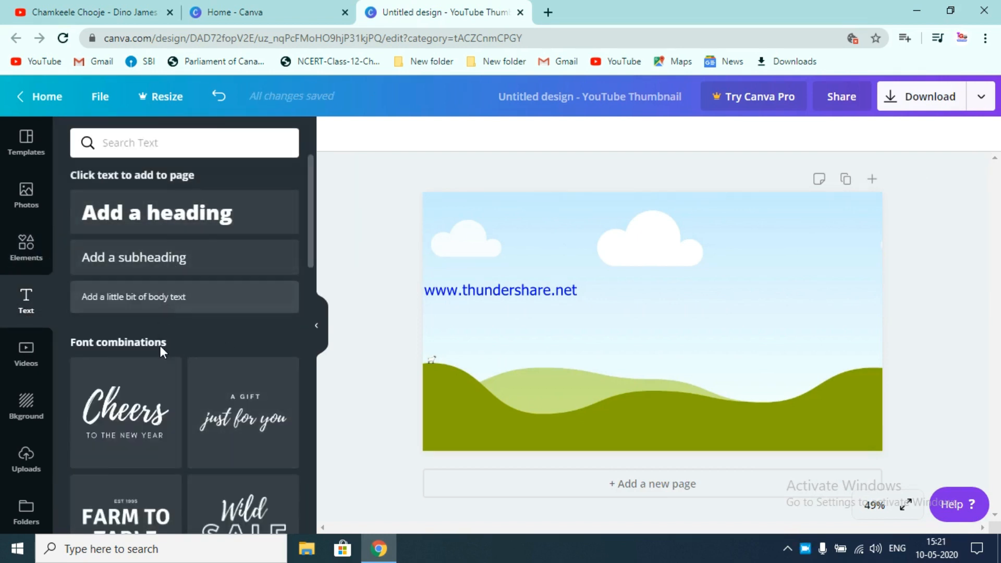
{"action": "scroll", "coordinate": [161, 349], "scroll_direction": "down", "scroll_amount": 2}
{"action": "scroll", "coordinate": [162, 353], "scroll_direction": "down", "scroll_amount": 8}
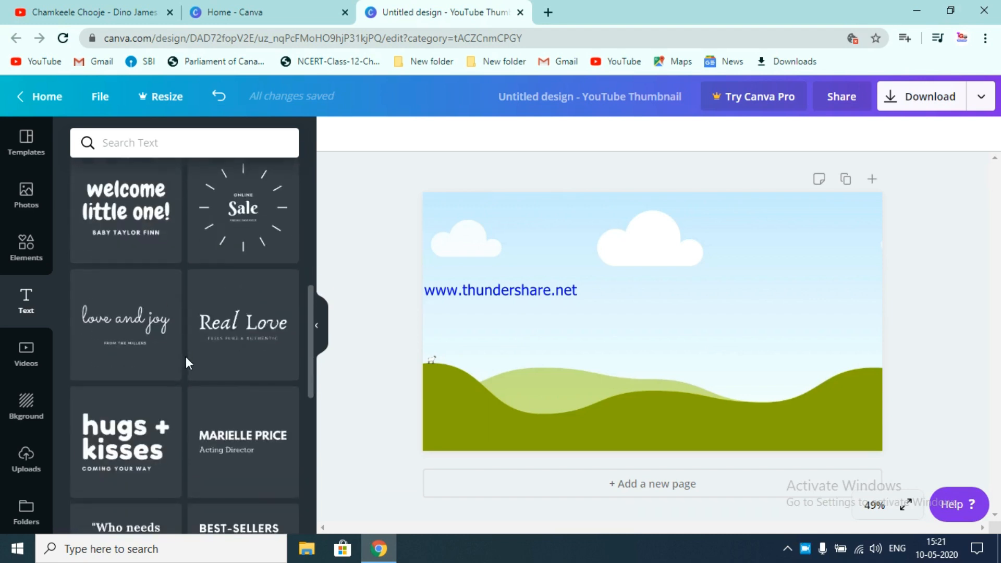
{"action": "scroll", "coordinate": [197, 340], "scroll_direction": "up", "scroll_amount": 10}
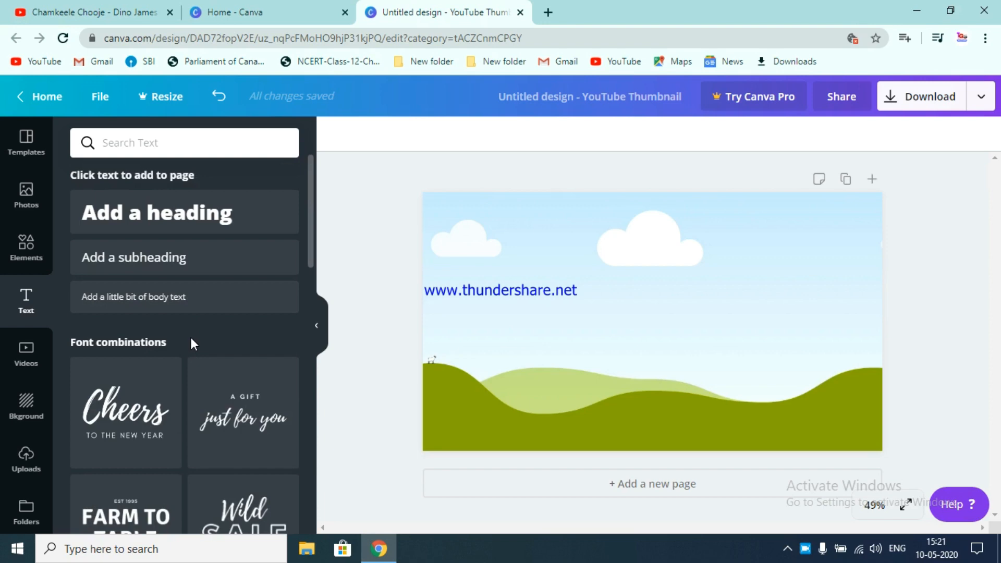
{"action": "scroll", "coordinate": [196, 394], "scroll_direction": "down", "scroll_amount": 2}
{"action": "scroll", "coordinate": [196, 395], "scroll_direction": "down", "scroll_amount": 12}
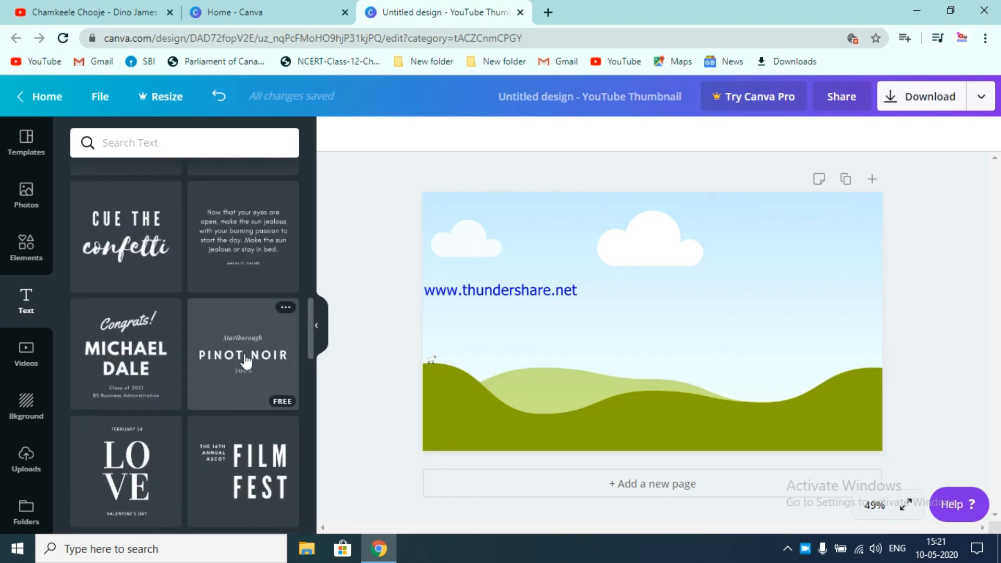
{"action": "scroll", "coordinate": [244, 365], "scroll_direction": "up", "scroll_amount": 14}
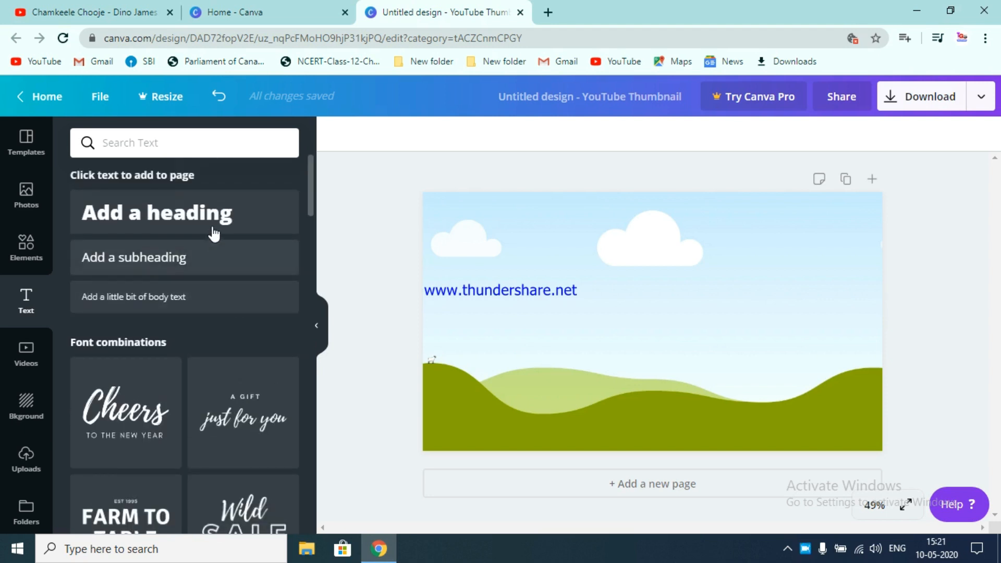
{"action": "left_click_drag", "start_coordinate": [213, 221], "coordinate": [701, 414]}
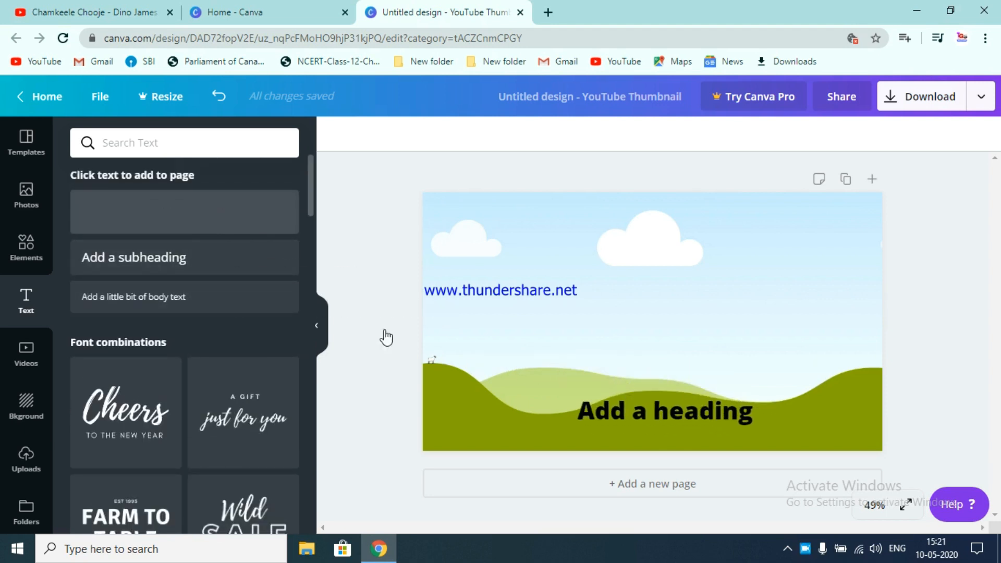
- Set the pink fur texture from the Background library as the thumbnail background
{"action": "left_click", "coordinate": [41, 362]}
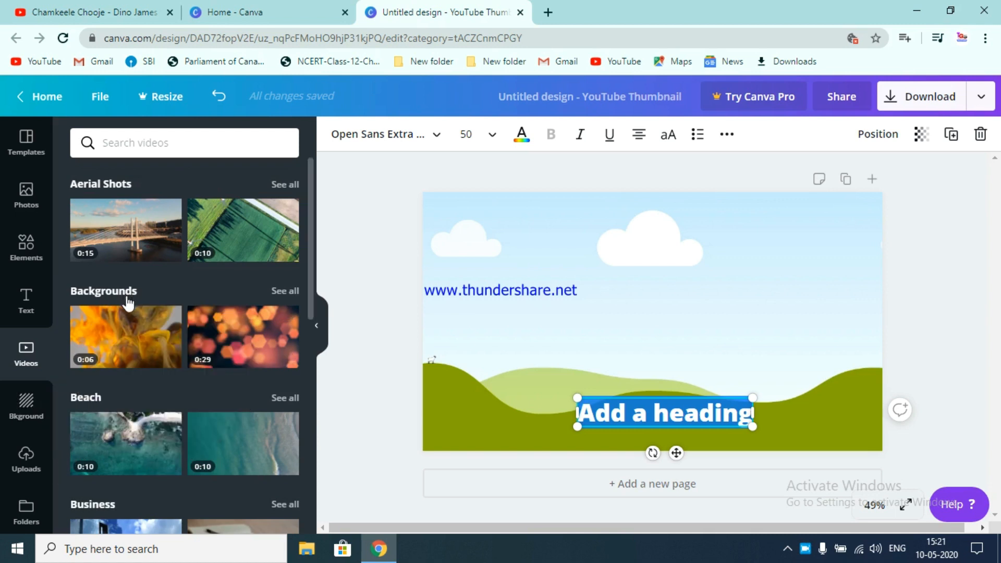
{"action": "left_click", "coordinate": [58, 414]}
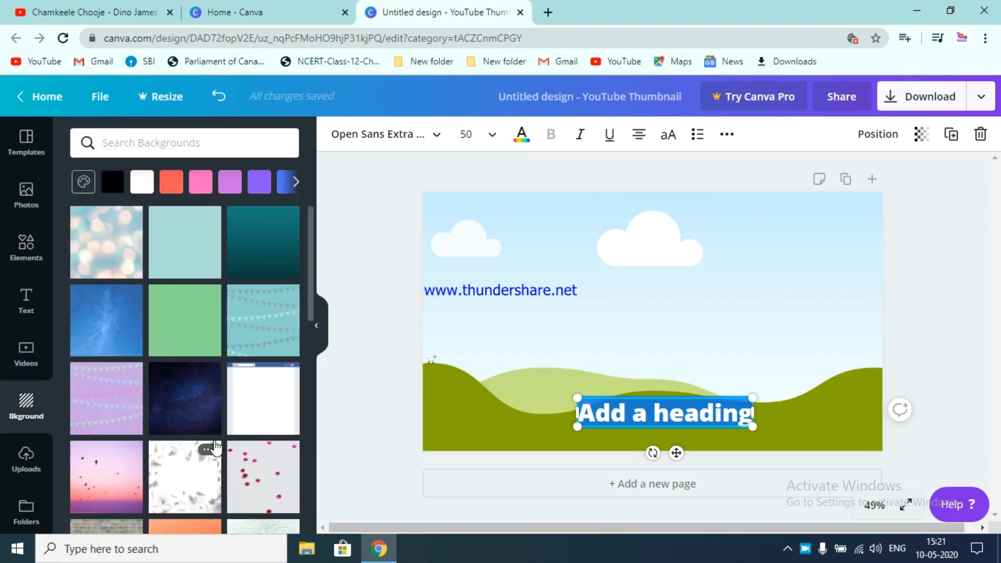
{"action": "scroll", "coordinate": [211, 450], "scroll_direction": "down", "scroll_amount": 1}
{"action": "scroll", "coordinate": [215, 426], "scroll_direction": "down", "scroll_amount": 3}
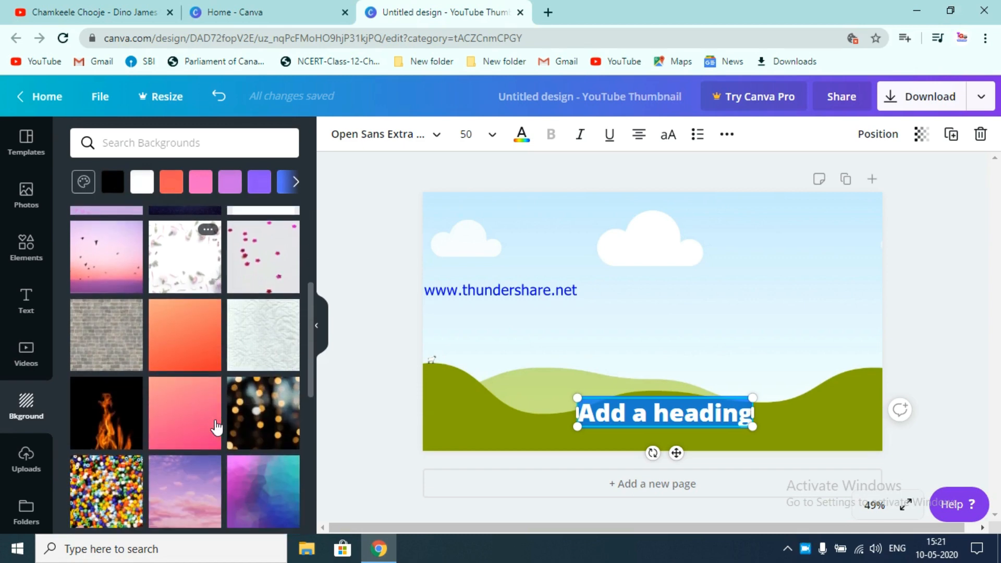
{"action": "scroll", "coordinate": [218, 427], "scroll_direction": "down", "scroll_amount": 3}
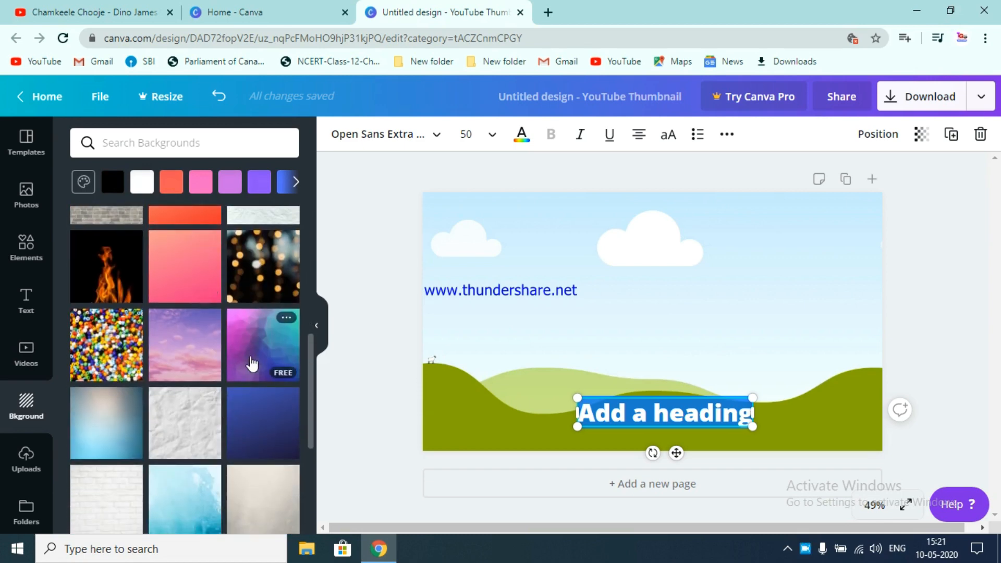
{"action": "scroll", "coordinate": [252, 365], "scroll_direction": "up", "scroll_amount": 6}
{"action": "scroll", "coordinate": [252, 361], "scroll_direction": "up", "scroll_amount": 1}
{"action": "scroll", "coordinate": [252, 361], "scroll_direction": "down", "scroll_amount": 1}
{"action": "scroll", "coordinate": [253, 361], "scroll_direction": "up", "scroll_amount": 1}
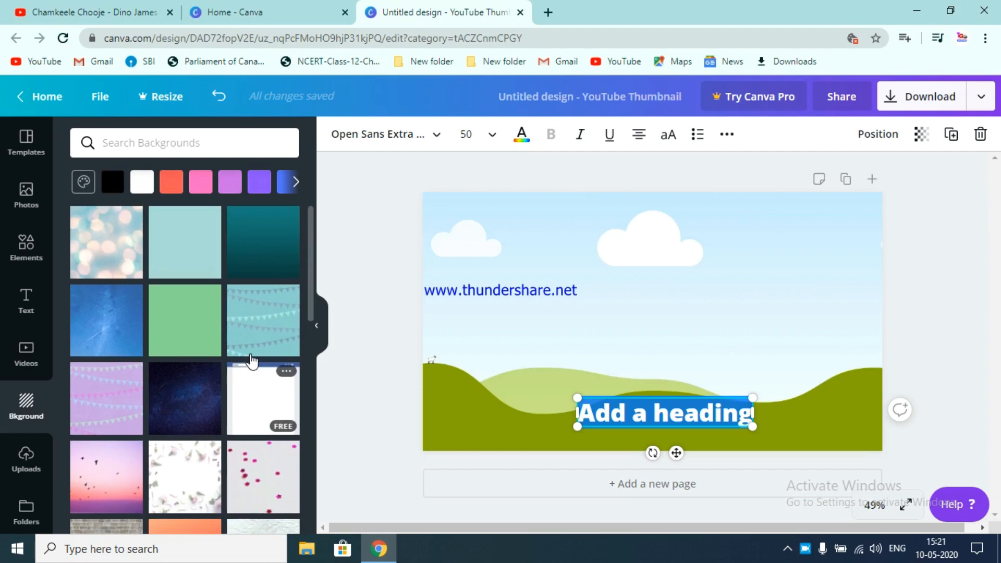
{"action": "scroll", "coordinate": [173, 380], "scroll_direction": "down", "scroll_amount": 10}
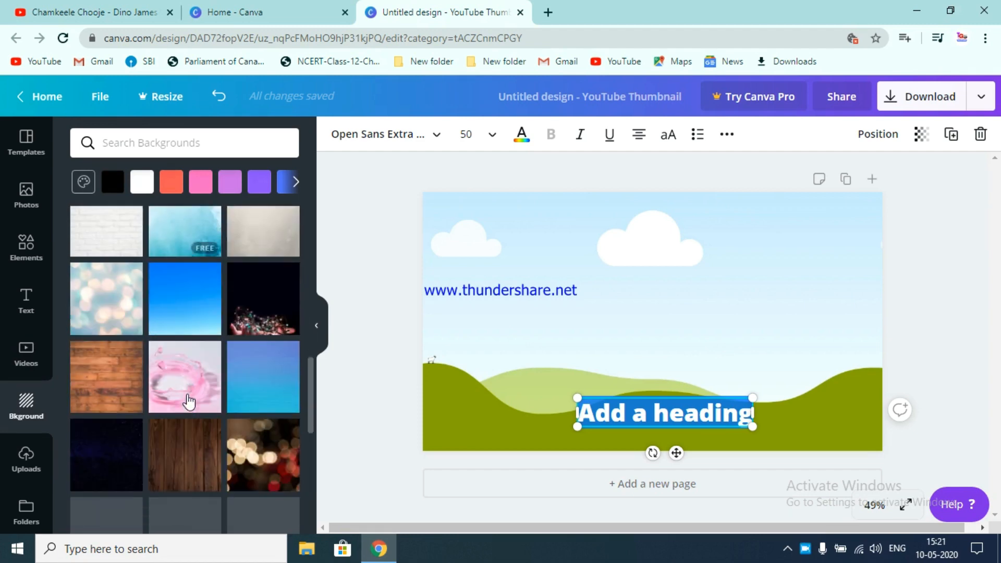
{"action": "scroll", "coordinate": [232, 395], "scroll_direction": "down", "scroll_amount": 4}
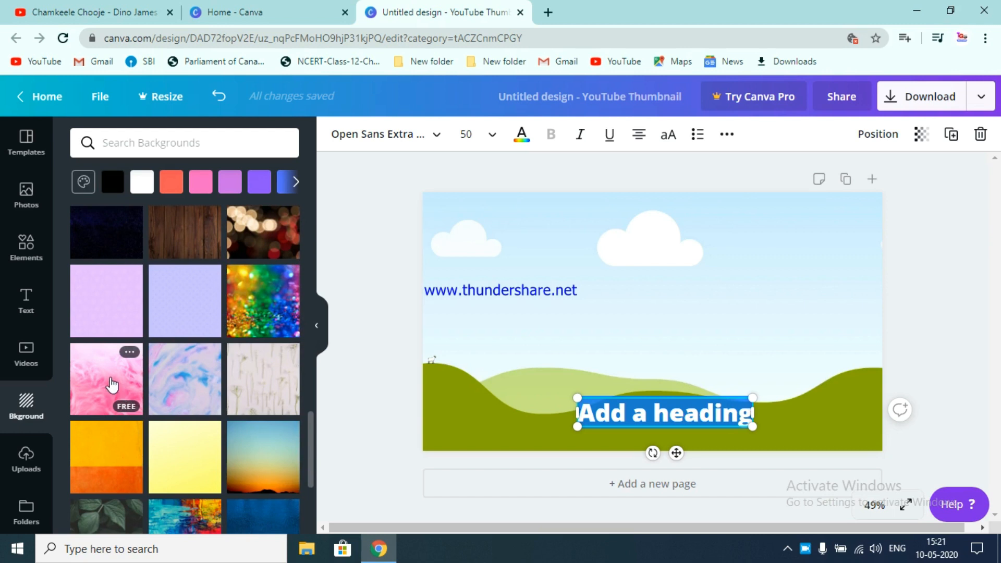
{"action": "left_click_drag", "start_coordinate": [112, 385], "coordinate": [584, 321]}
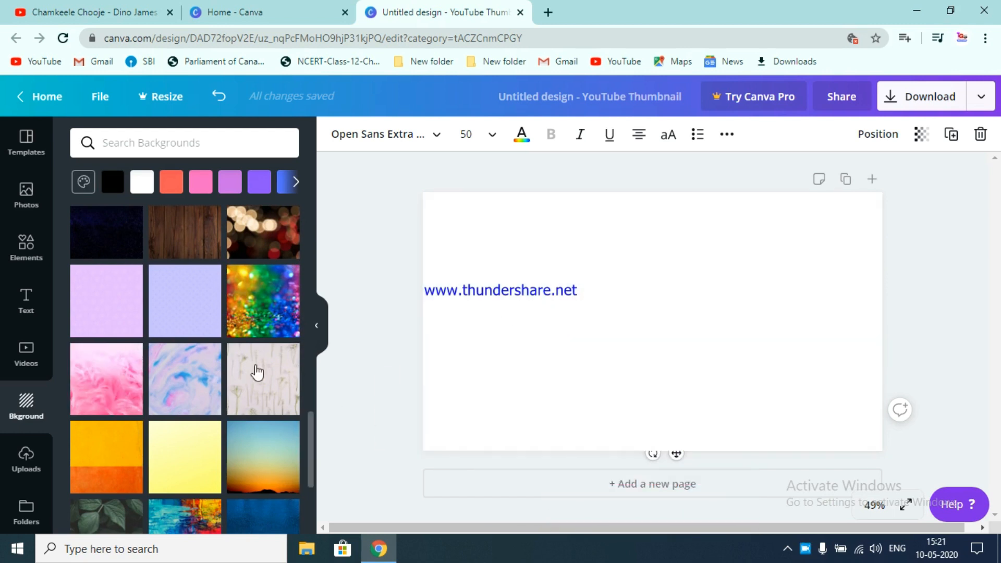
{"action": "left_click", "coordinate": [103, 385]}
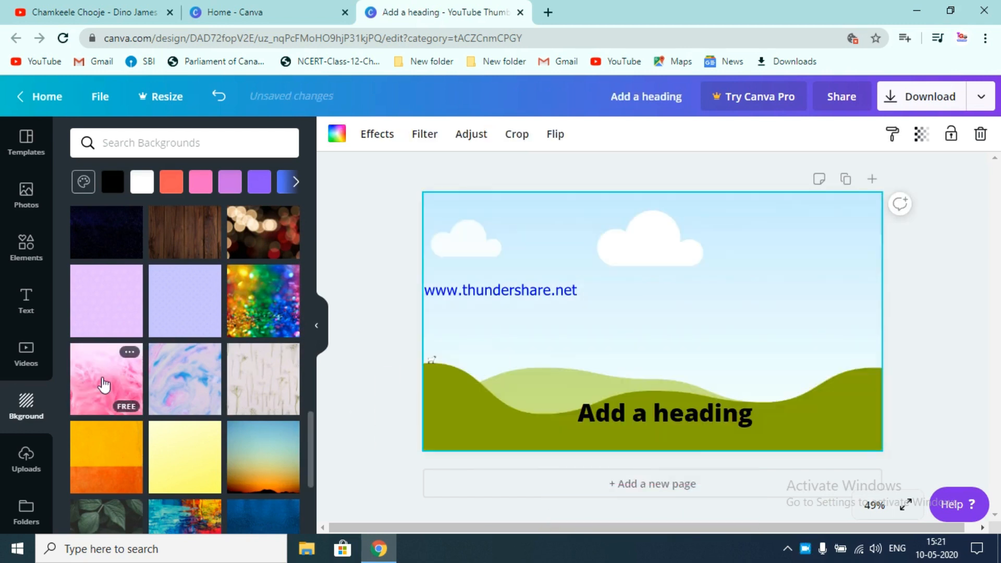
{"action": "left_click", "coordinate": [84, 388]}
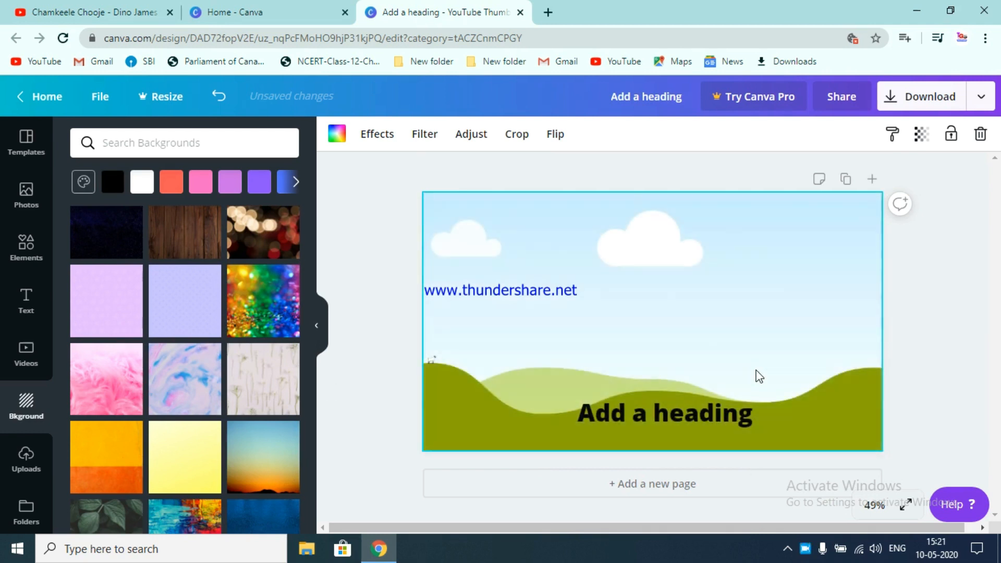
- Shrink the sky-and-hills grid picture and move it to the upper left of the canvas
{"action": "left_click", "coordinate": [856, 216]}
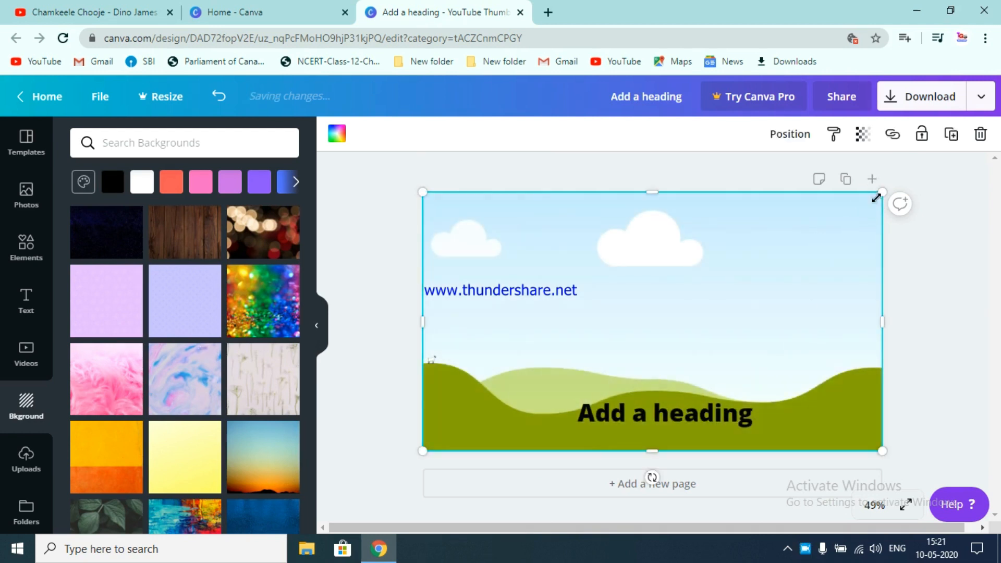
{"action": "left_click_drag", "start_coordinate": [877, 196], "coordinate": [771, 293]}
{"action": "left_click_drag", "start_coordinate": [644, 349], "coordinate": [727, 271]}
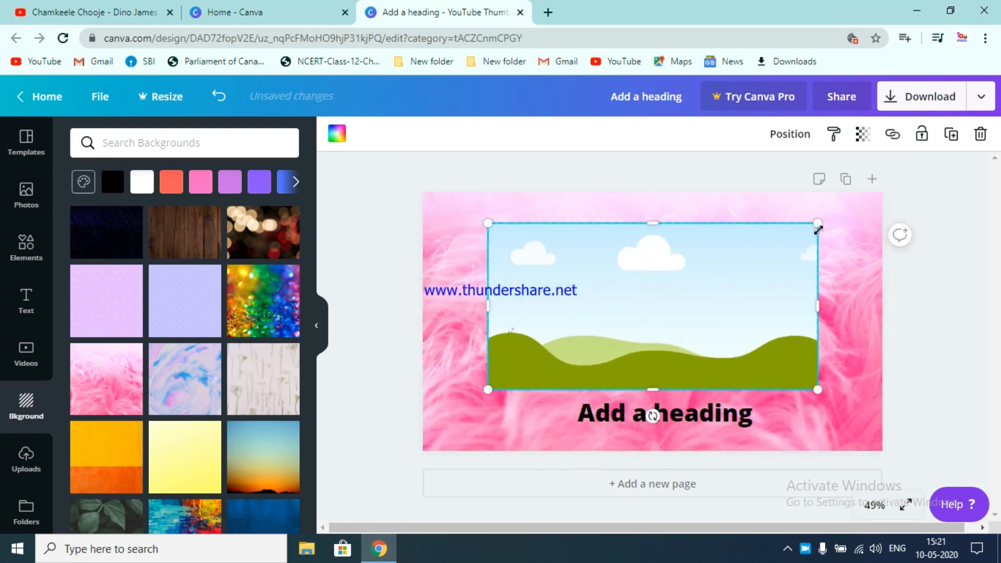
{"action": "left_click_drag", "start_coordinate": [819, 222], "coordinate": [691, 306]}
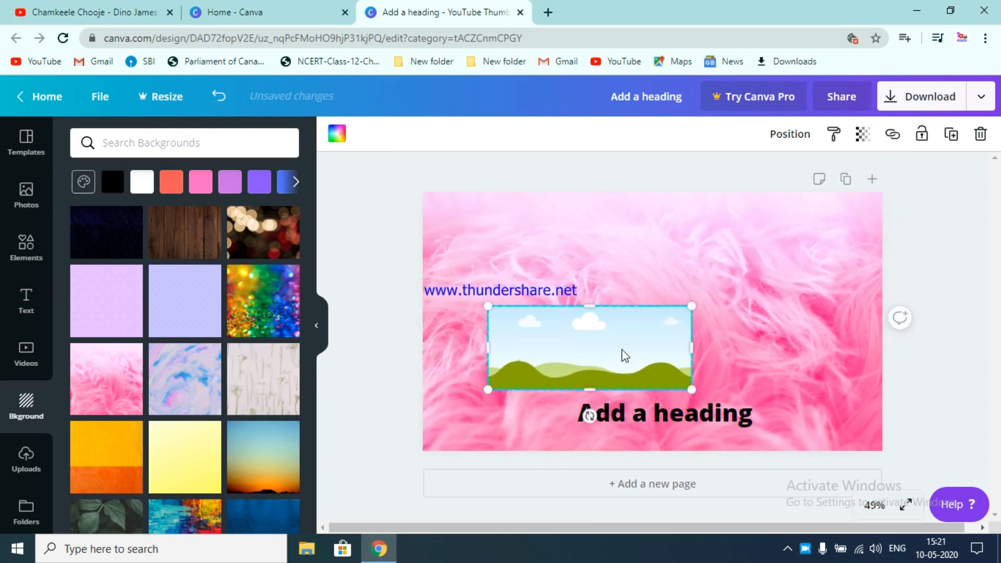
{"action": "left_click_drag", "start_coordinate": [637, 368], "coordinate": [617, 298]}
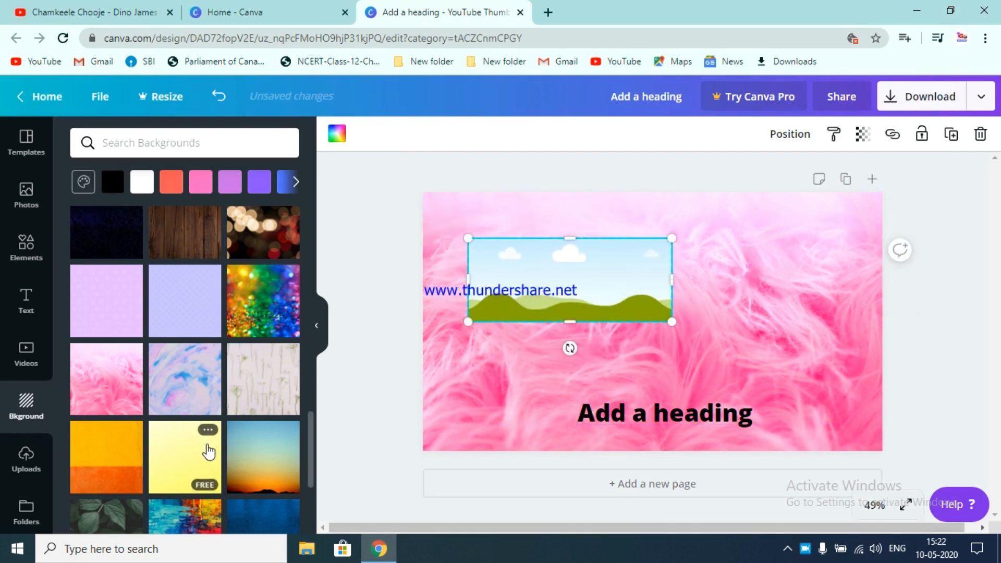
- Switch the background to the colourful paint-strokes image
{"action": "scroll", "coordinate": [205, 447], "scroll_direction": "down", "scroll_amount": 5}
{"action": "scroll", "coordinate": [206, 447], "scroll_direction": "up", "scroll_amount": 1}
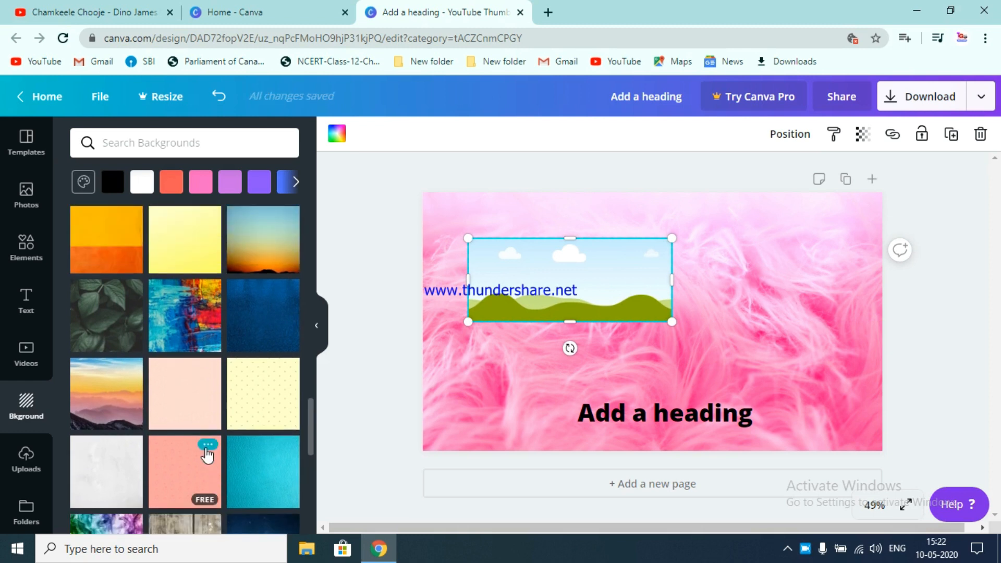
{"action": "scroll", "coordinate": [208, 455], "scroll_direction": "down", "scroll_amount": 1}
{"action": "scroll", "coordinate": [206, 454], "scroll_direction": "up", "scroll_amount": 1}
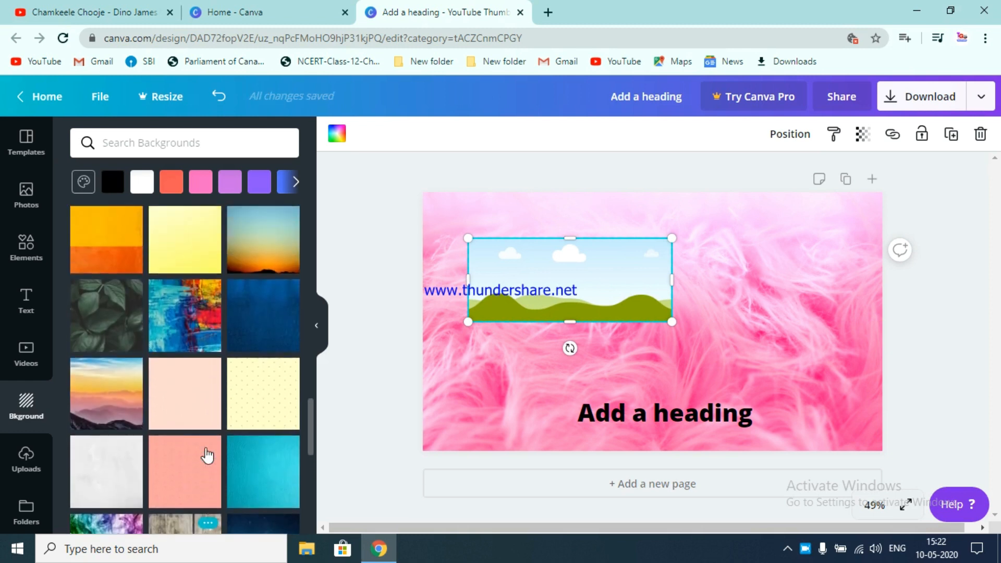
{"action": "left_click", "coordinate": [206, 312]}
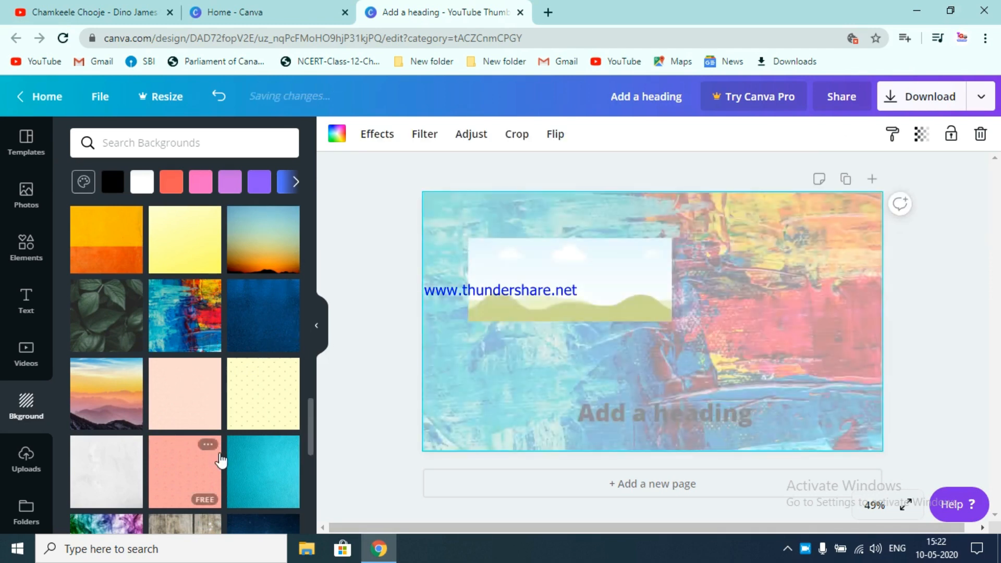
- Switch the background to the teal leather texture
{"action": "scroll", "coordinate": [224, 457], "scroll_direction": "down", "scroll_amount": 3}
{"action": "left_click", "coordinate": [272, 352]}
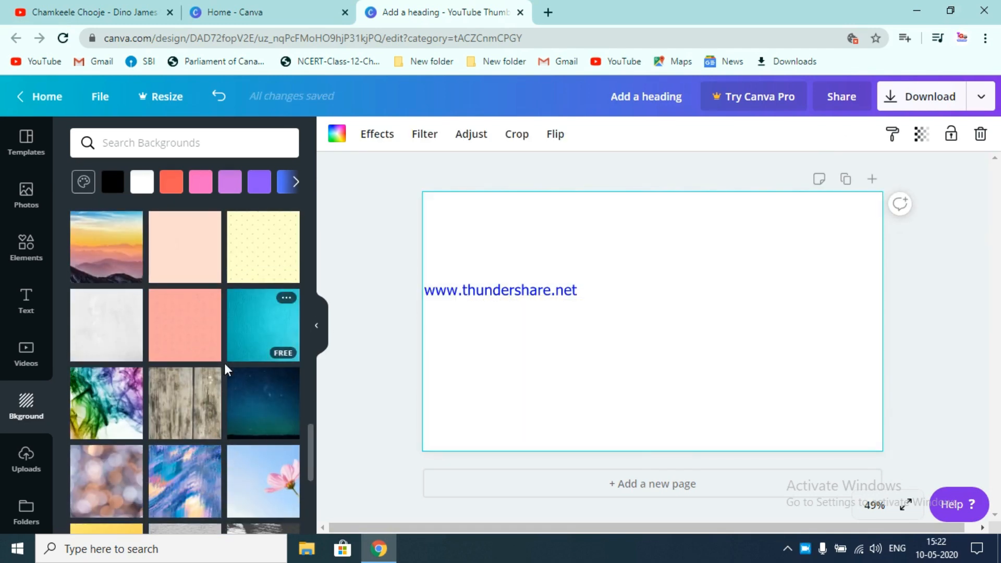
{"action": "scroll", "coordinate": [223, 487], "scroll_direction": "down", "scroll_amount": 1}
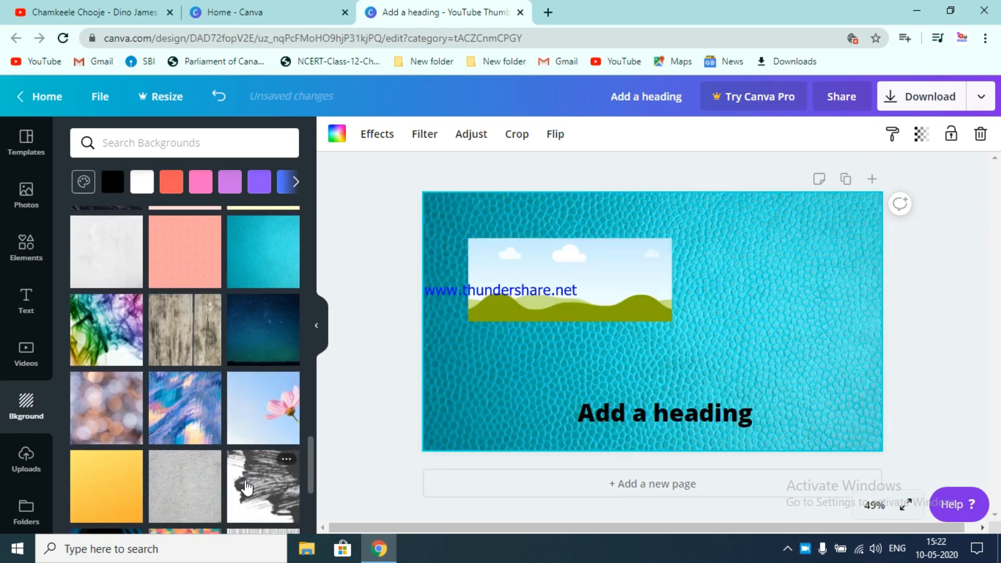
- Set the orange-red tree silhouette image as the thumbnail background
{"action": "scroll", "coordinate": [255, 484], "scroll_direction": "down", "scroll_amount": 3}
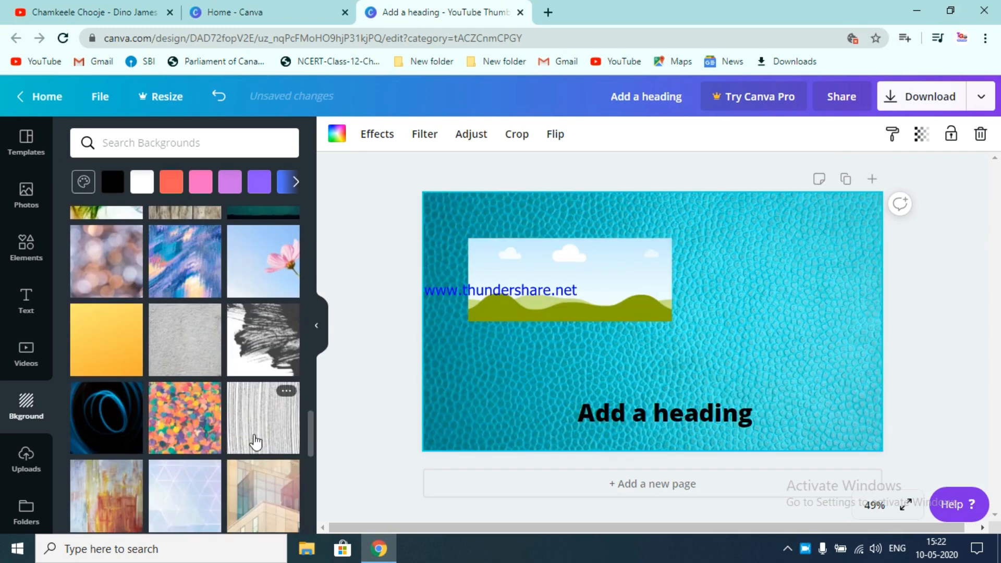
{"action": "scroll", "coordinate": [256, 442], "scroll_direction": "down", "scroll_amount": 2}
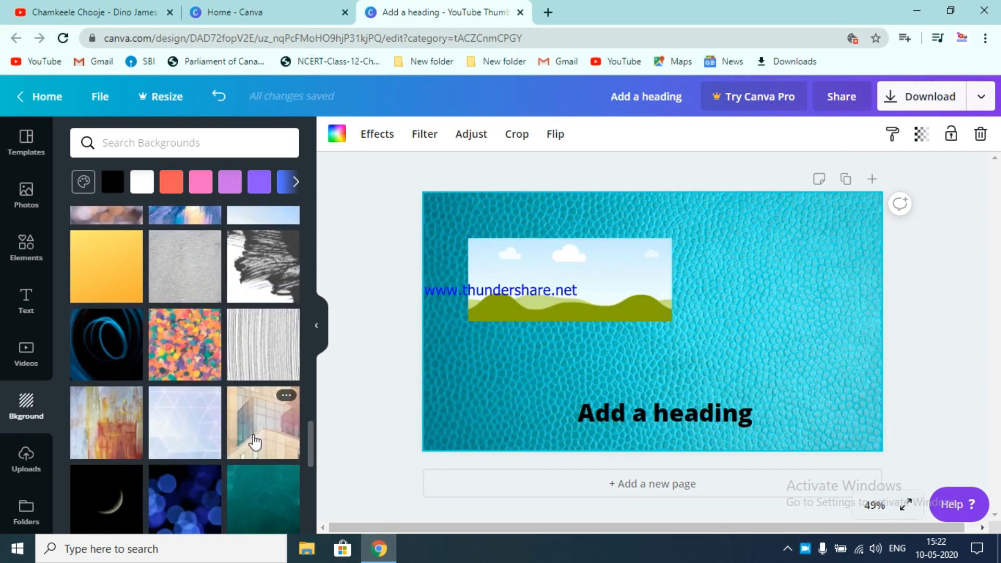
{"action": "scroll", "coordinate": [255, 442], "scroll_direction": "down", "scroll_amount": 3}
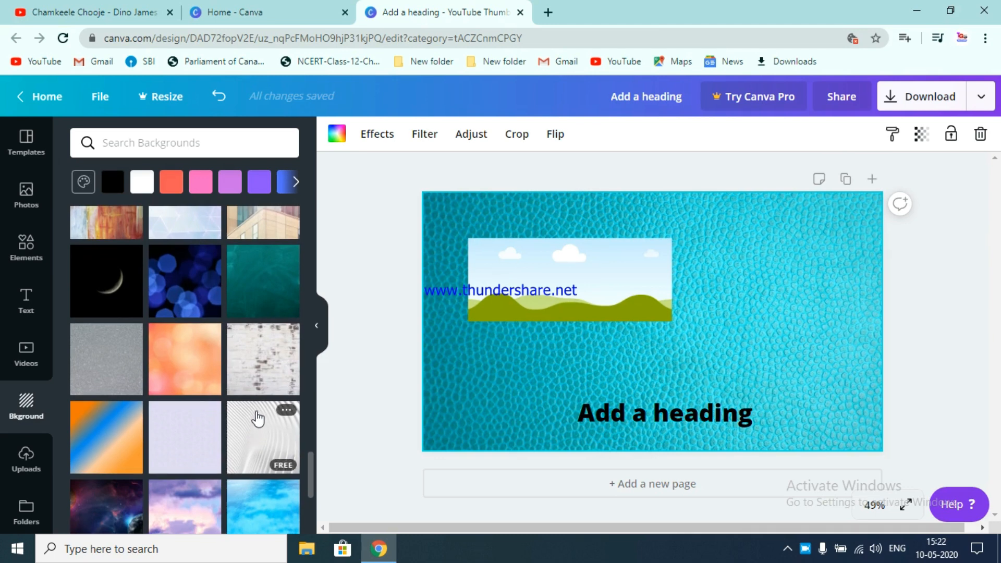
{"action": "scroll", "coordinate": [258, 419], "scroll_direction": "down", "scroll_amount": 5}
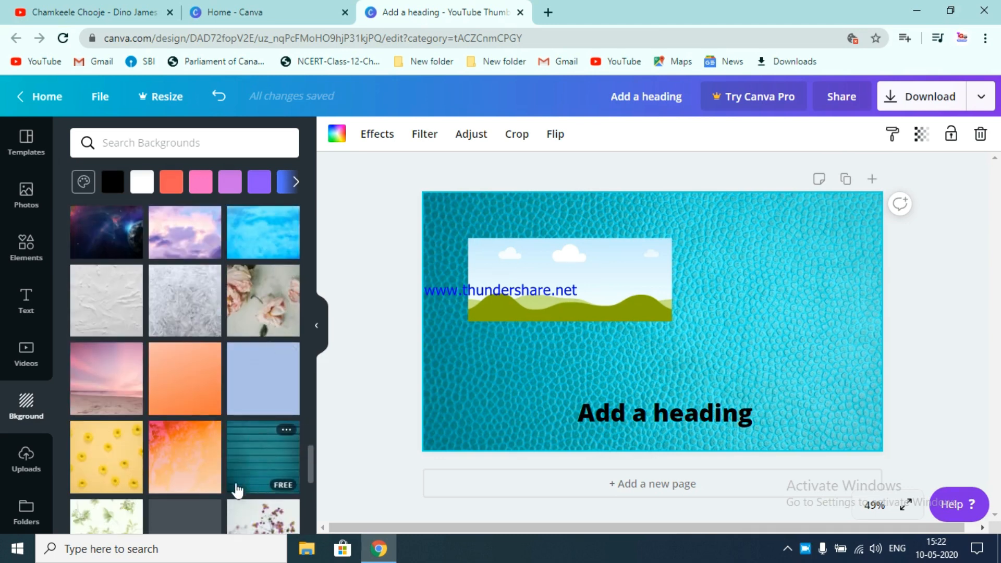
{"action": "left_click", "coordinate": [186, 470]}
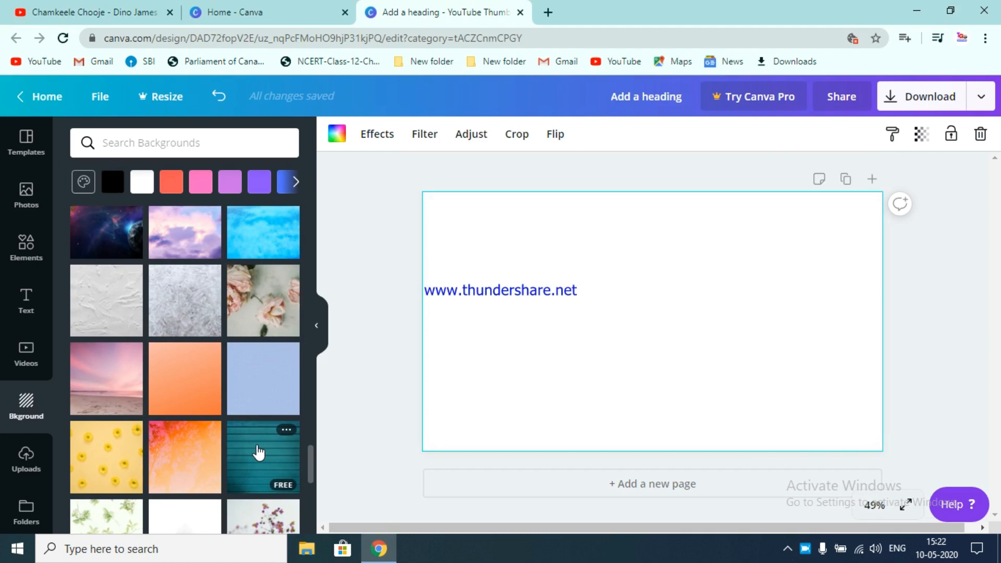
{"action": "scroll", "coordinate": [258, 452], "scroll_direction": "up", "scroll_amount": 5}
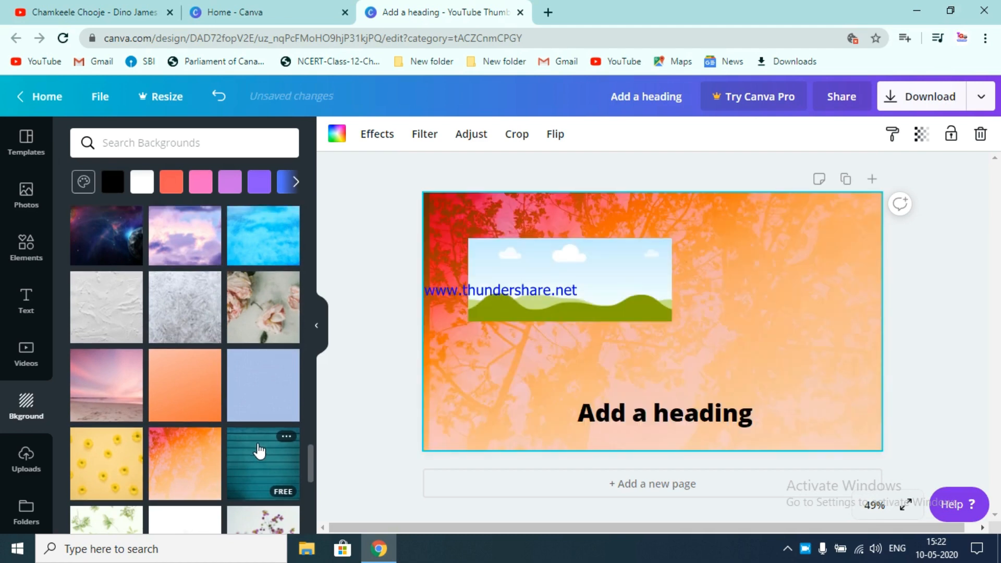
- Set the pink glass-swirl image as the thumbnail background
{"action": "scroll", "coordinate": [258, 444], "scroll_direction": "up", "scroll_amount": 10}
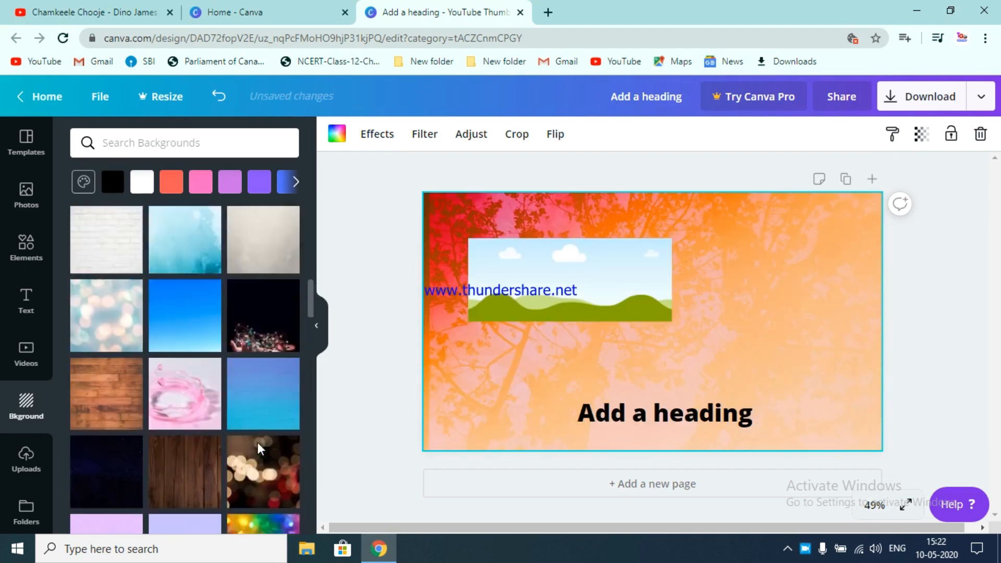
{"action": "scroll", "coordinate": [257, 444], "scroll_direction": "up", "scroll_amount": 4}
{"action": "scroll", "coordinate": [259, 444], "scroll_direction": "down", "scroll_amount": 4}
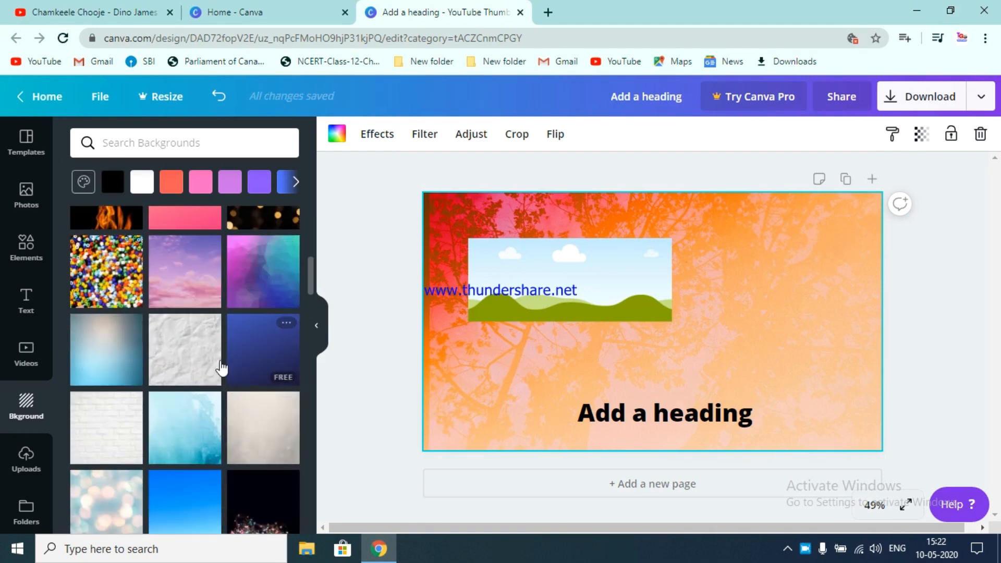
{"action": "scroll", "coordinate": [221, 369], "scroll_direction": "up", "scroll_amount": 4}
{"action": "scroll", "coordinate": [255, 422], "scroll_direction": "down", "scroll_amount": 20}
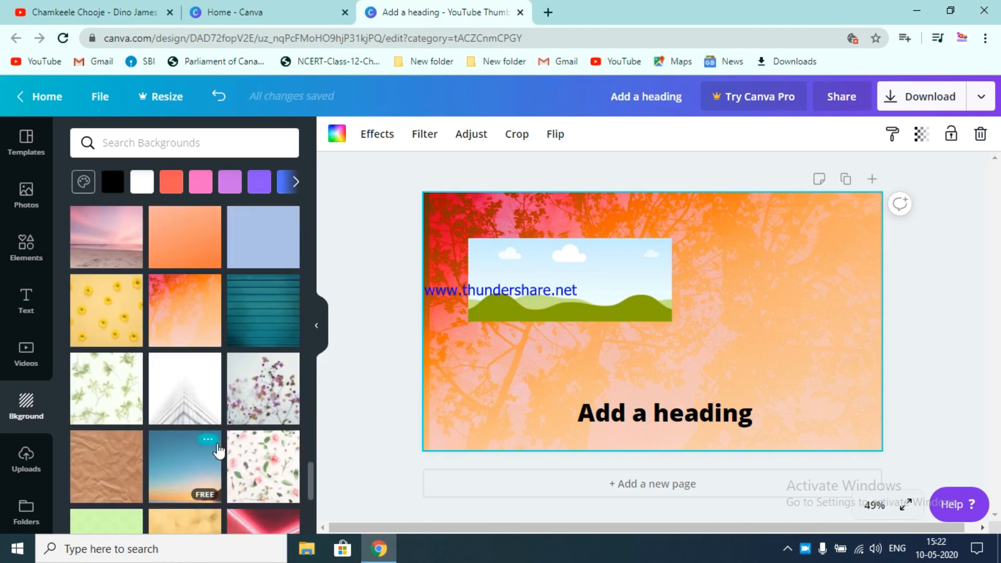
{"action": "left_click", "coordinate": [191, 294]}
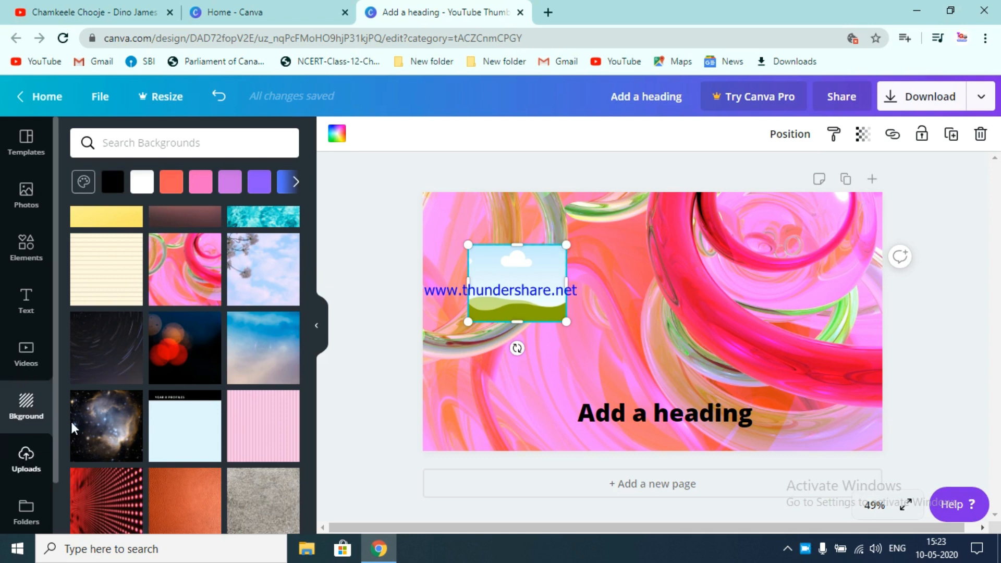
- Add the Tech Guru Solutions logo from the uploaded images to the canvas
{"action": "left_click", "coordinate": [30, 463]}
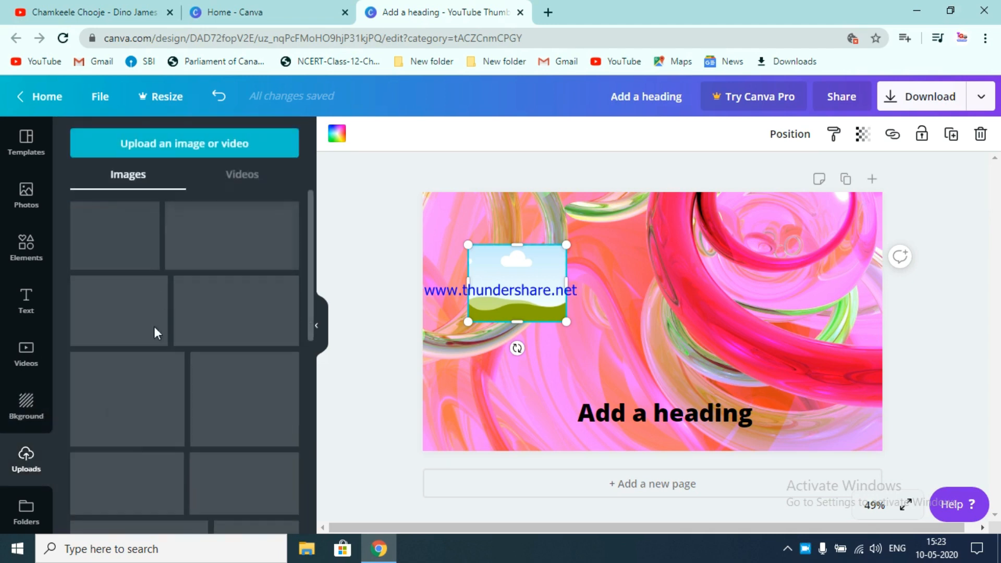
{"action": "scroll", "coordinate": [168, 412], "scroll_direction": "down", "scroll_amount": 1}
{"action": "scroll", "coordinate": [168, 412], "scroll_direction": "down", "scroll_amount": 3}
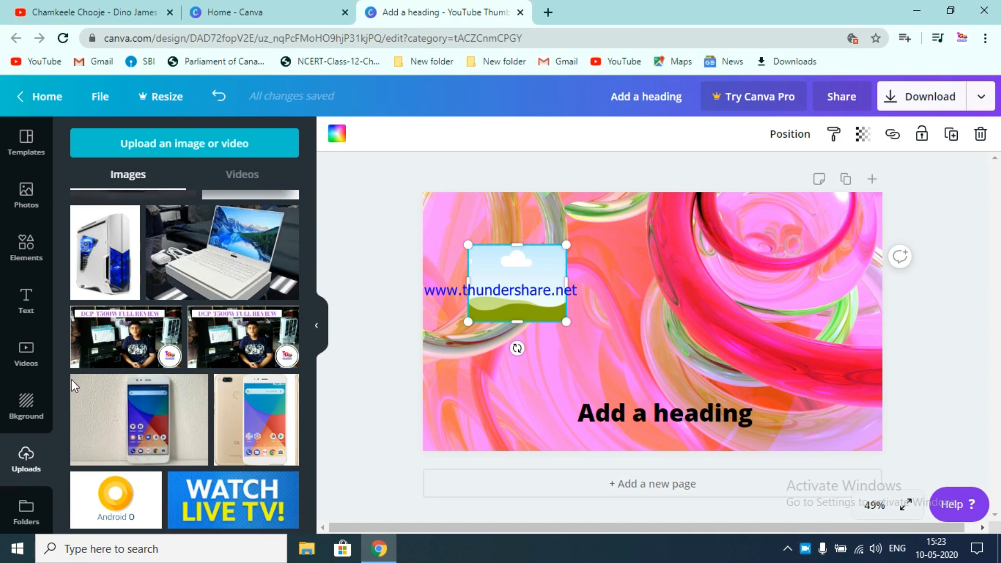
{"action": "scroll", "coordinate": [245, 267], "scroll_direction": "up", "scroll_amount": 3}
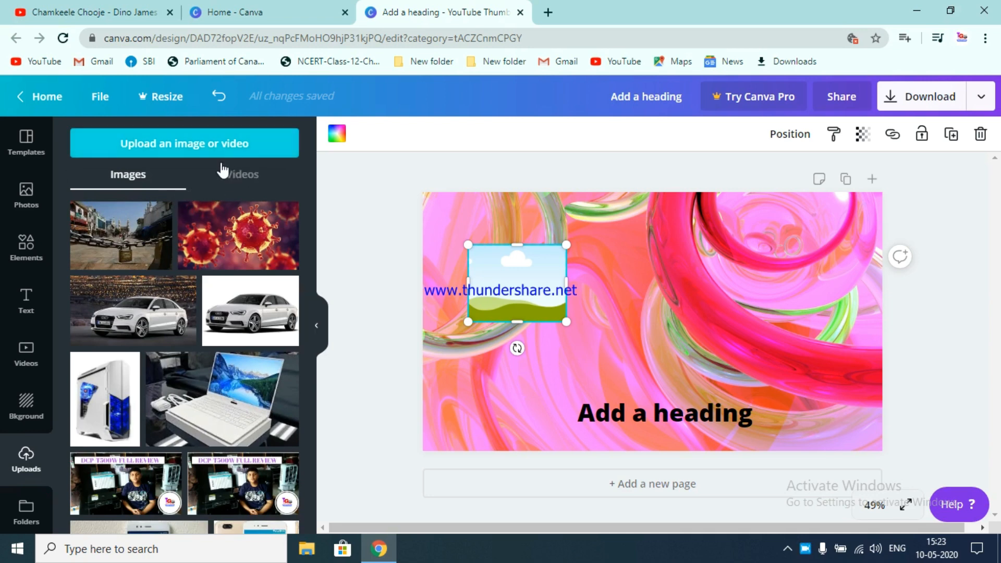
{"action": "scroll", "coordinate": [206, 324], "scroll_direction": "down", "scroll_amount": 5}
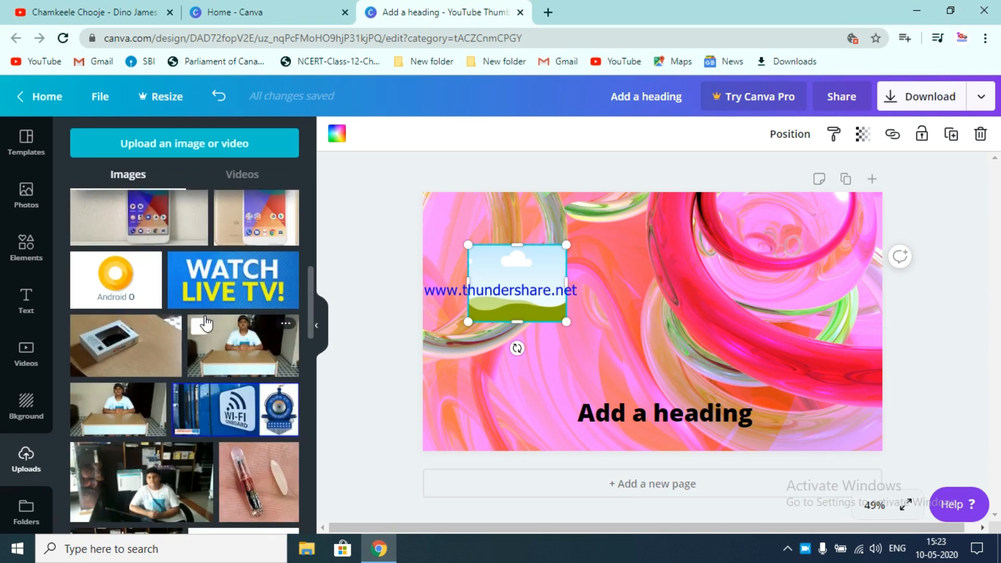
{"action": "scroll", "coordinate": [207, 323], "scroll_direction": "up", "scroll_amount": 5}
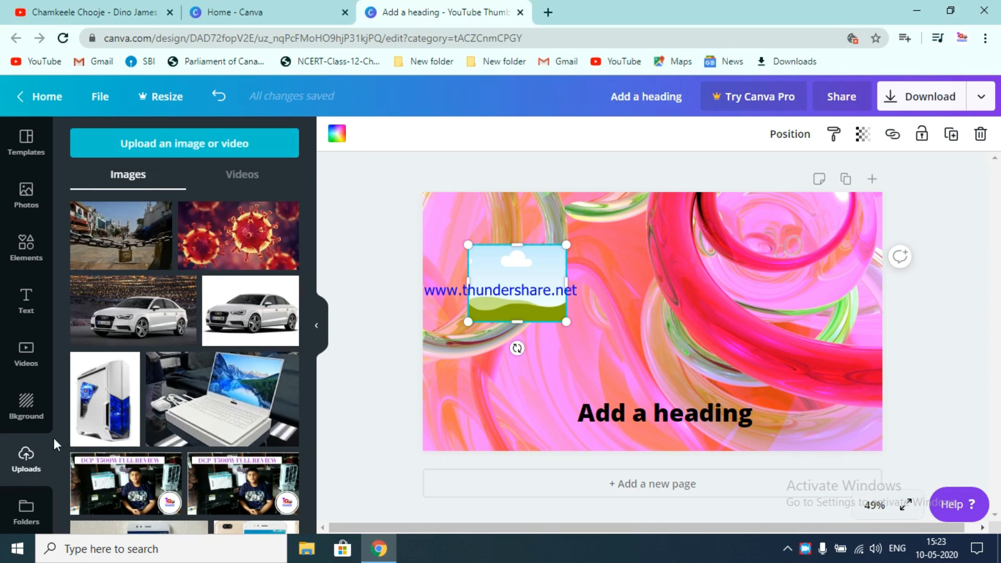
{"action": "scroll", "coordinate": [180, 392], "scroll_direction": "down", "scroll_amount": 10}
{"action": "scroll", "coordinate": [179, 388], "scroll_direction": "down", "scroll_amount": 15}
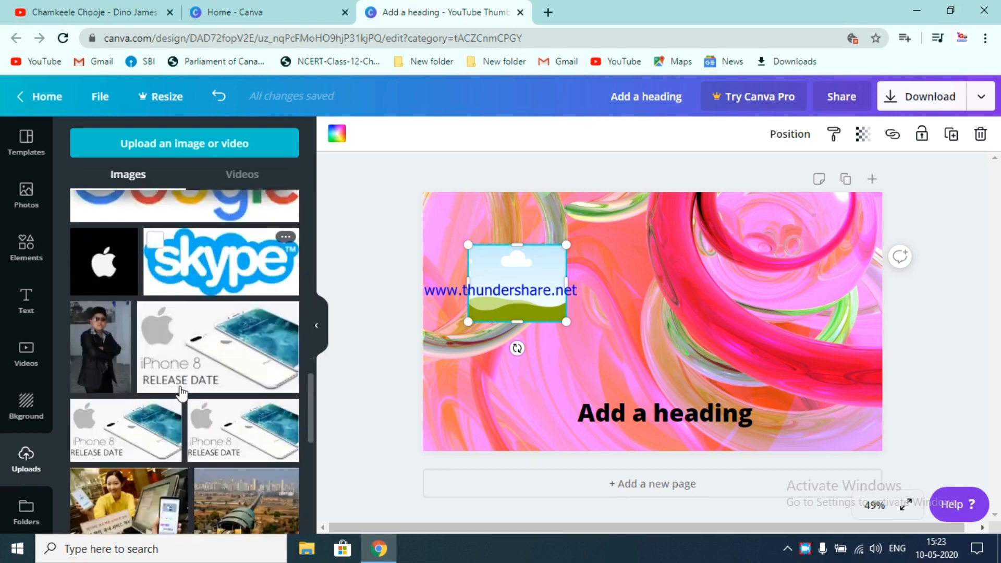
{"action": "scroll", "coordinate": [145, 386], "scroll_direction": "down", "scroll_amount": 2}
{"action": "left_click_drag", "start_coordinate": [128, 300], "coordinate": [615, 243]}
- Delete the sky-and-hills grid picture and move the logo to the canvas's upper left corner
{"action": "left_click", "coordinate": [516, 280]}
{"action": "left_click", "coordinate": [982, 136]}
{"action": "left_click", "coordinate": [730, 249]}
{"action": "left_click_drag", "start_coordinate": [763, 208], "coordinate": [479, 228]}
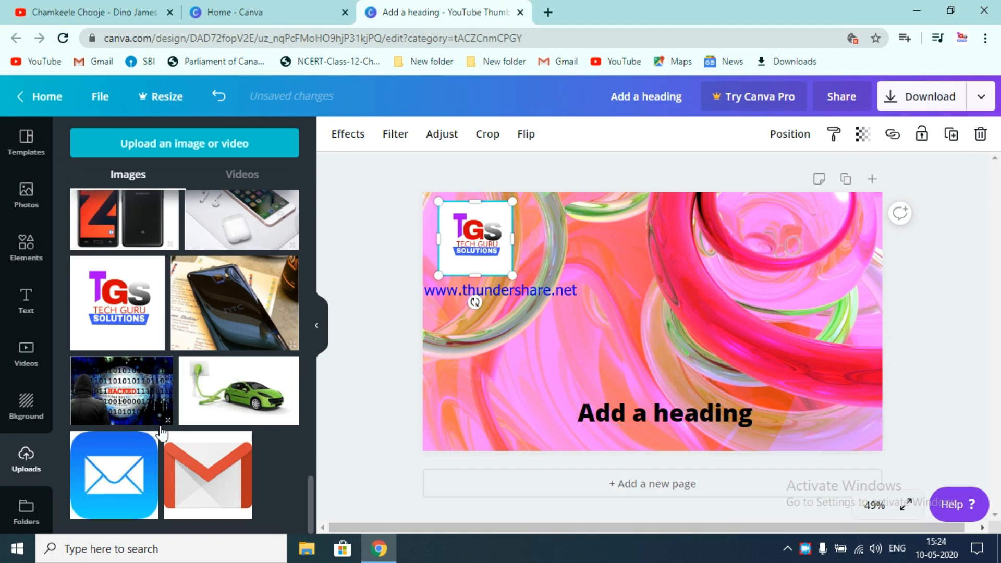
- Add a curved arrow element beside the logo and a white line near the canvas's bottom edge
{"action": "left_click", "coordinate": [36, 286]}
{"action": "left_click", "coordinate": [32, 244]}
{"action": "scroll", "coordinate": [151, 374], "scroll_direction": "down", "scroll_amount": 8}
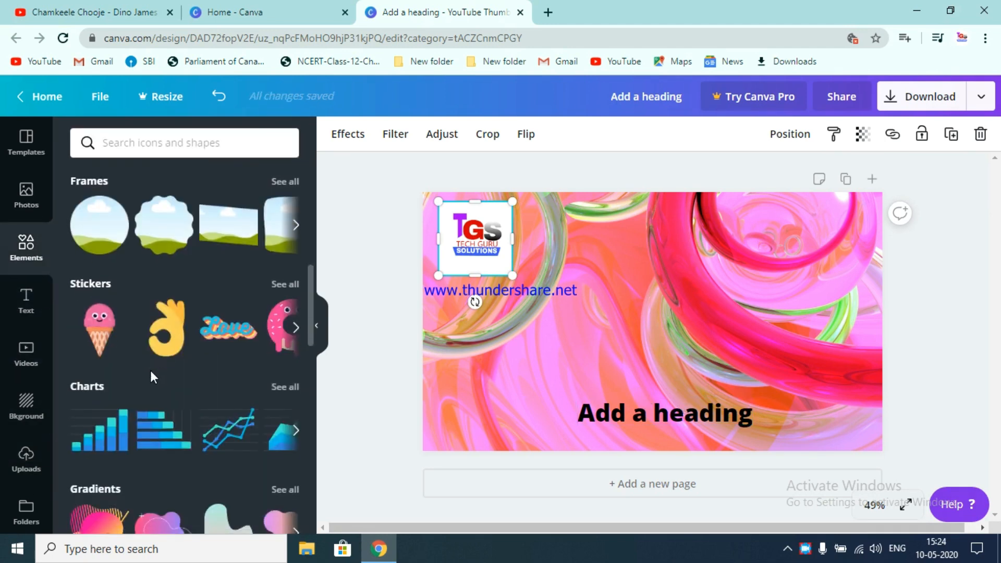
{"action": "scroll", "coordinate": [157, 395], "scroll_direction": "down", "scroll_amount": 1}
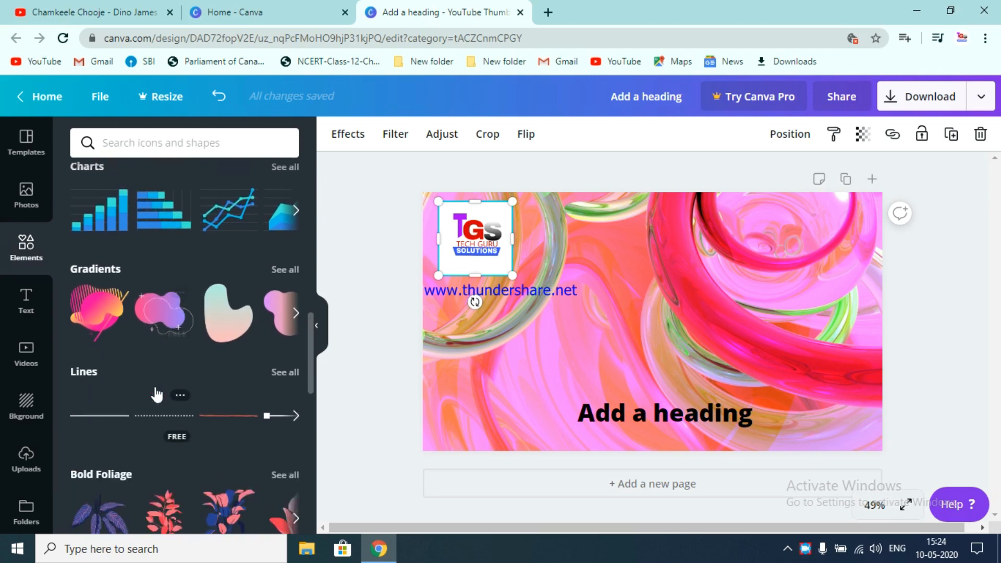
{"action": "scroll", "coordinate": [158, 385], "scroll_direction": "down", "scroll_amount": 9}
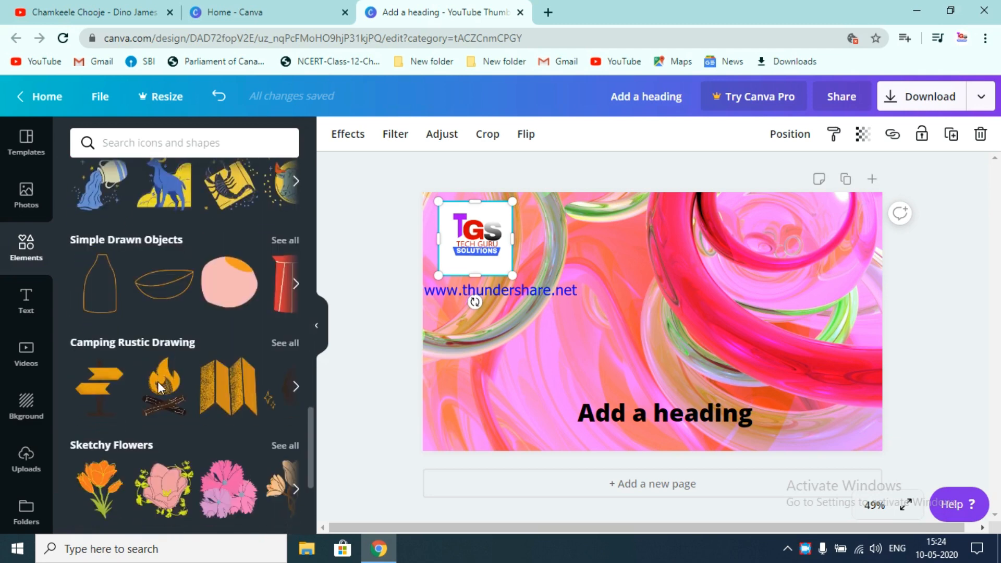
{"action": "scroll", "coordinate": [159, 389], "scroll_direction": "down", "scroll_amount": 5}
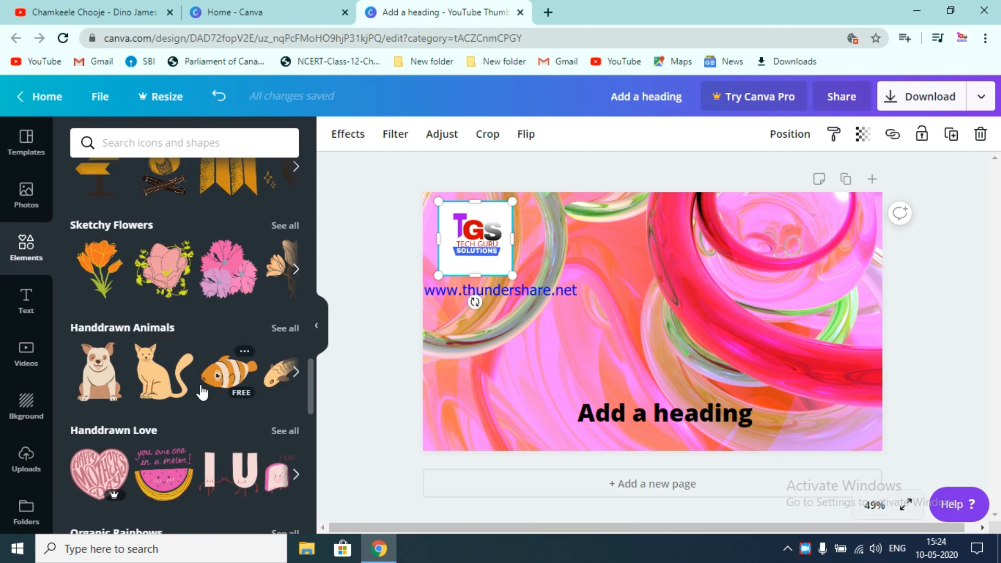
{"action": "scroll", "coordinate": [224, 397], "scroll_direction": "up", "scroll_amount": 6}
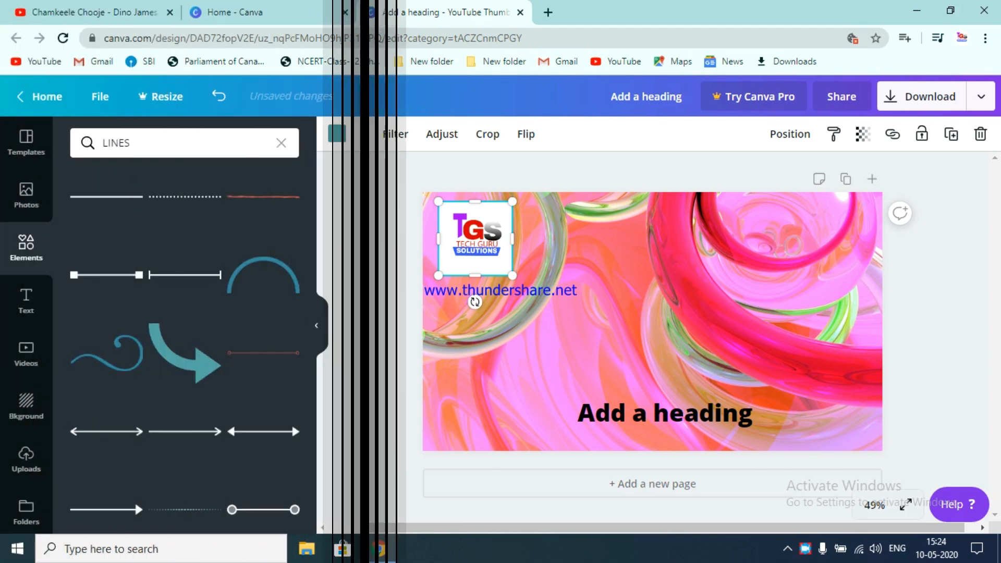
{"action": "double_click", "coordinate": [605, 234]}
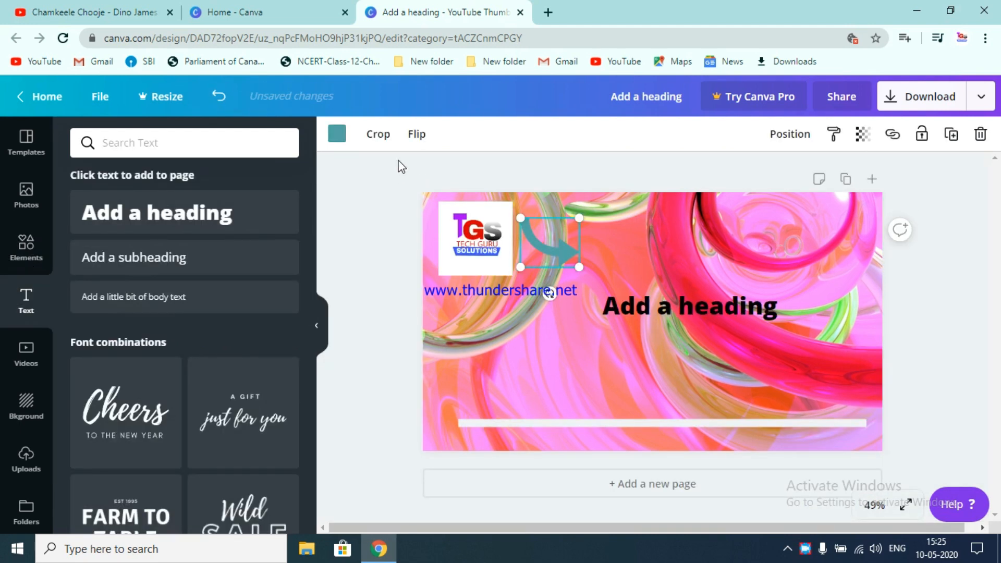
- Recolour the curved arrow red
{"action": "left_click", "coordinate": [338, 134]}
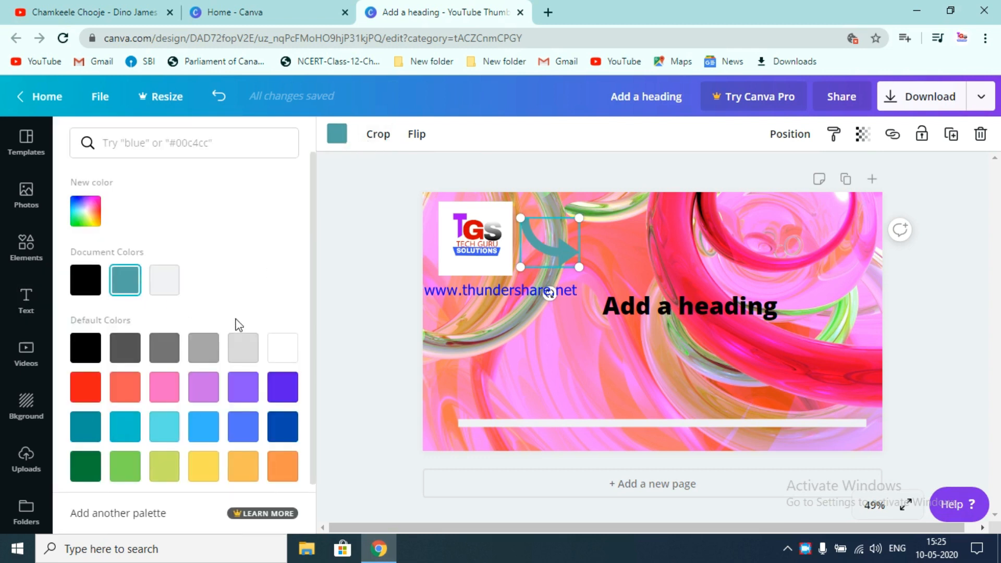
{"action": "scroll", "coordinate": [239, 325], "scroll_direction": "down", "scroll_amount": 1}
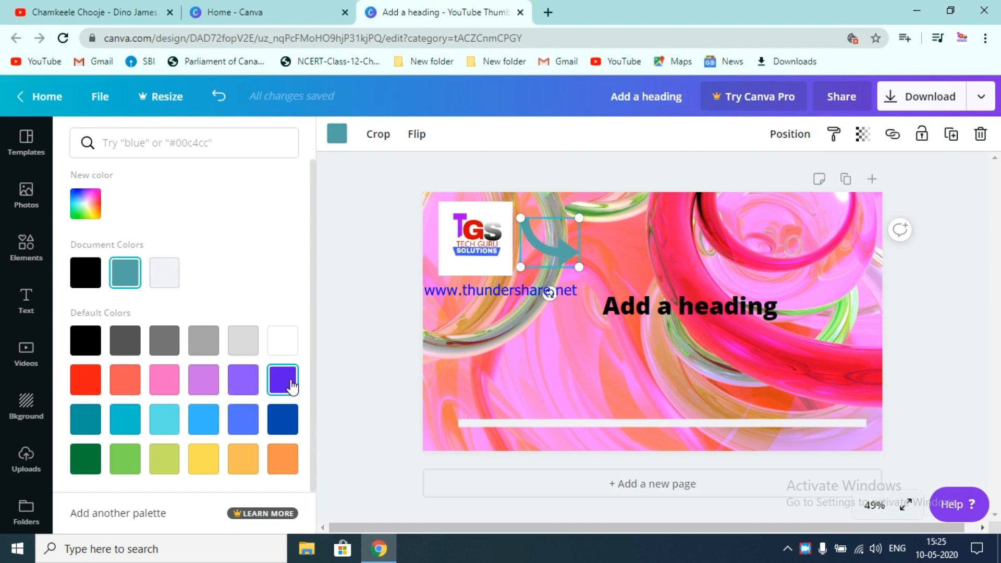
- Replace the heading text with the pasted 'HOW TO MAKE YOUTUBE THUMBNAILS'
{"action": "left_click", "coordinate": [606, 307]}
{"action": "left_click_drag", "start_coordinate": [608, 306], "coordinate": [770, 308]}
{"action": "key", "text": "BackSpace"}
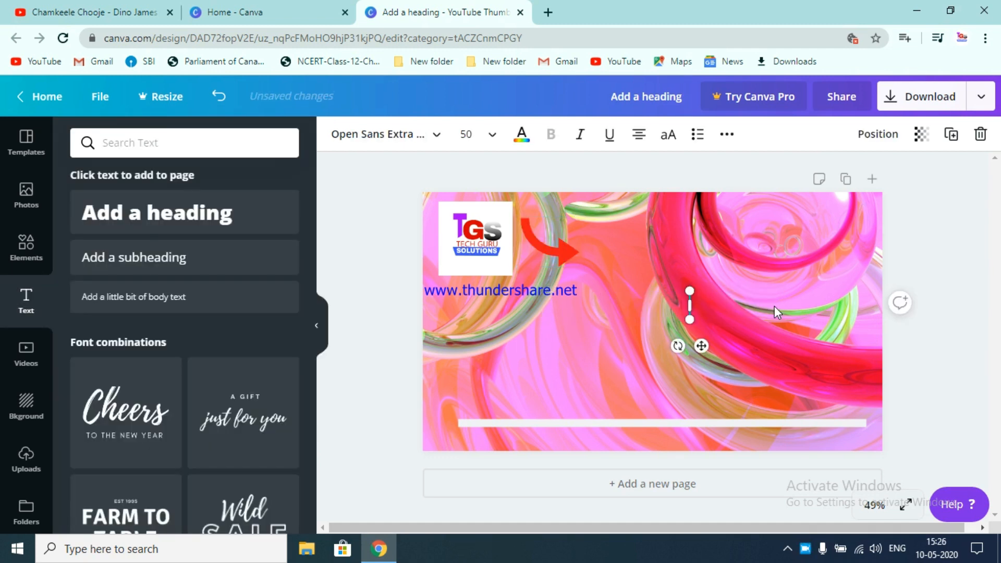
{"action": "type", "text": "HOW TO MAKE YOUTUBE THUMBNAILS"}
- Set the heading's font size to 56 and move it to the upper right of the canvas
{"action": "left_click", "coordinate": [492, 136]}
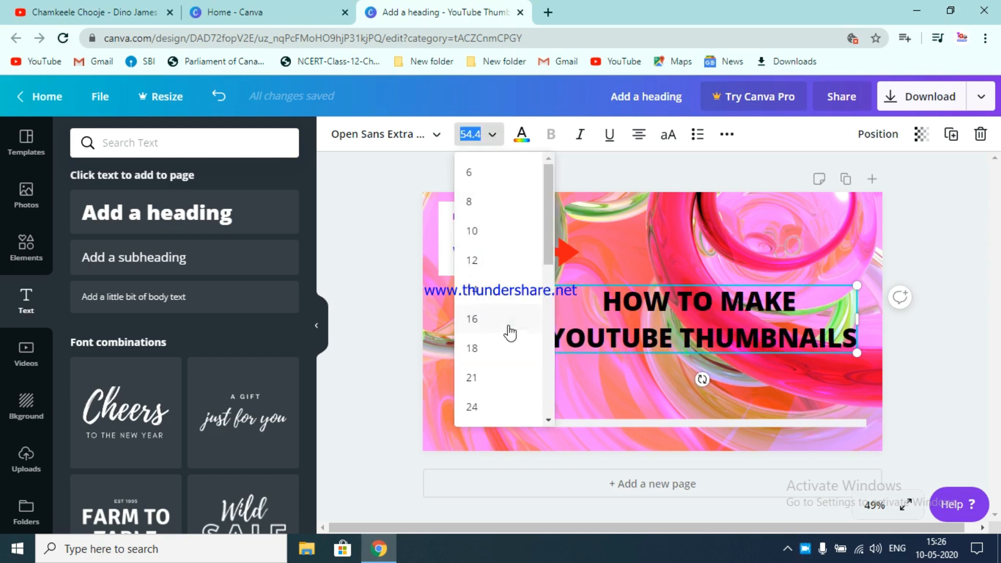
{"action": "scroll", "coordinate": [506, 331], "scroll_direction": "down", "scroll_amount": 4}
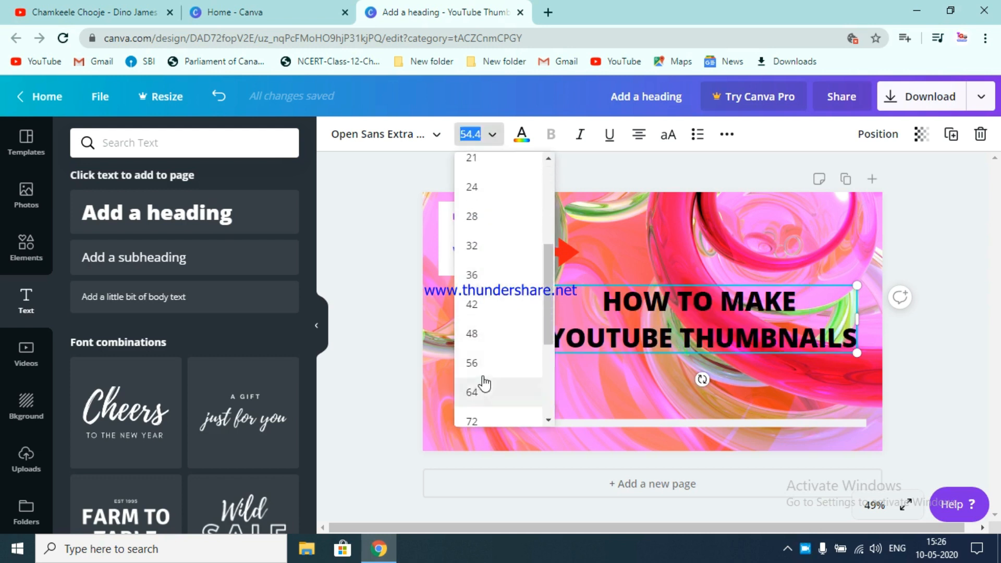
{"action": "left_click", "coordinate": [488, 371]}
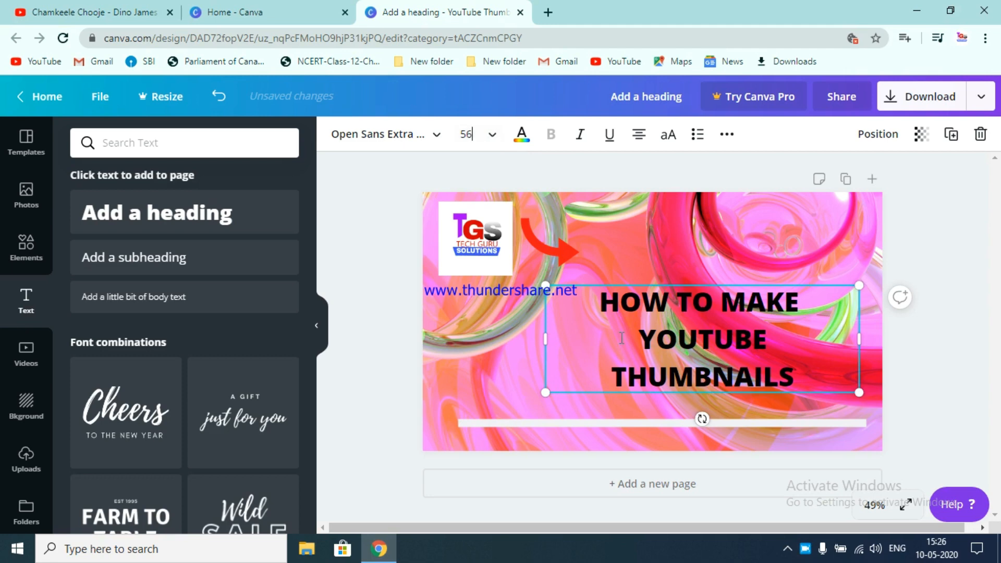
{"action": "left_click_drag", "start_coordinate": [712, 285], "coordinate": [715, 214]}
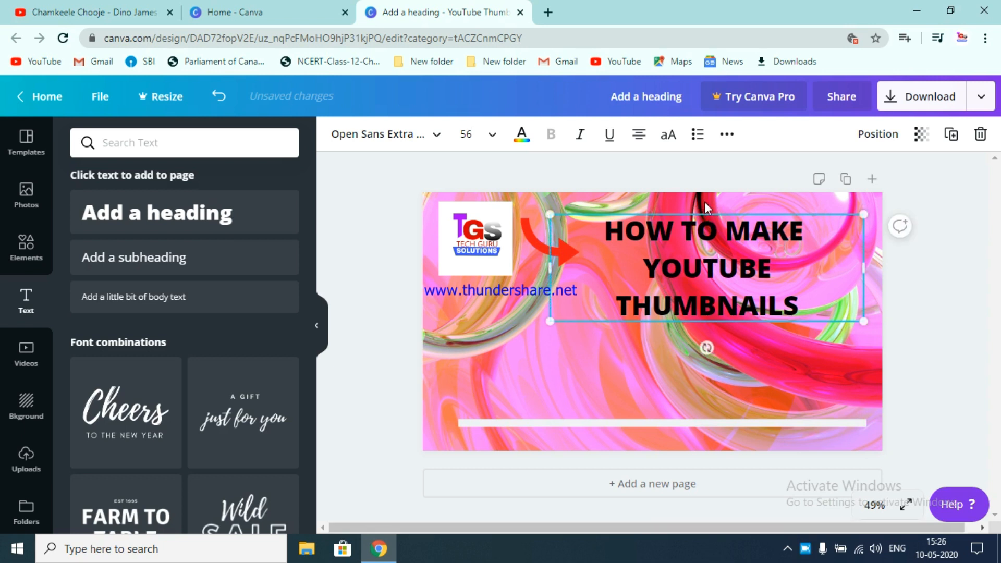
- Increase the heading's font size to 80 and reposition it slightly lower
{"action": "left_click_drag", "start_coordinate": [793, 305], "coordinate": [614, 238]}
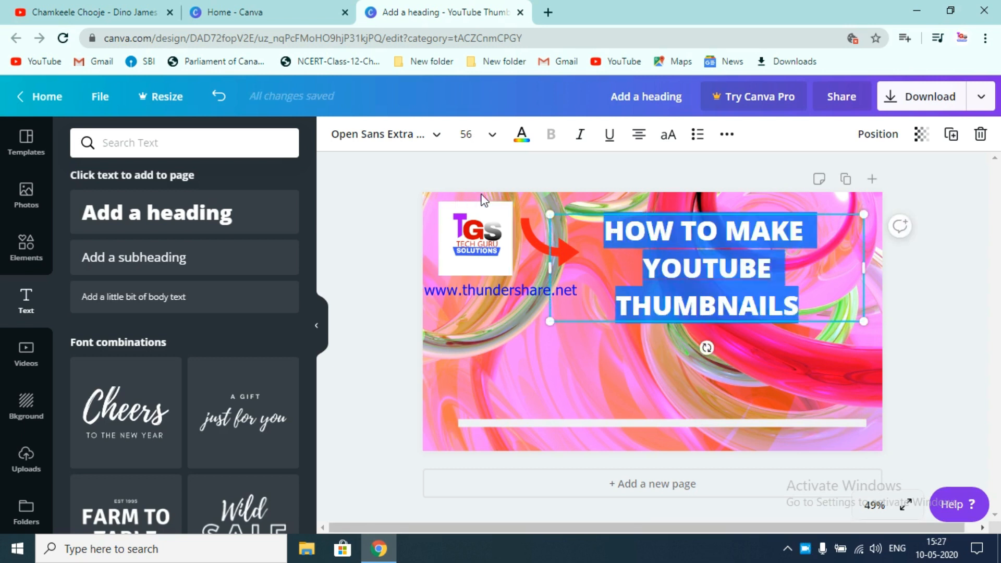
{"action": "left_click", "coordinate": [492, 135]}
{"action": "scroll", "coordinate": [496, 282], "scroll_direction": "down", "scroll_amount": 2}
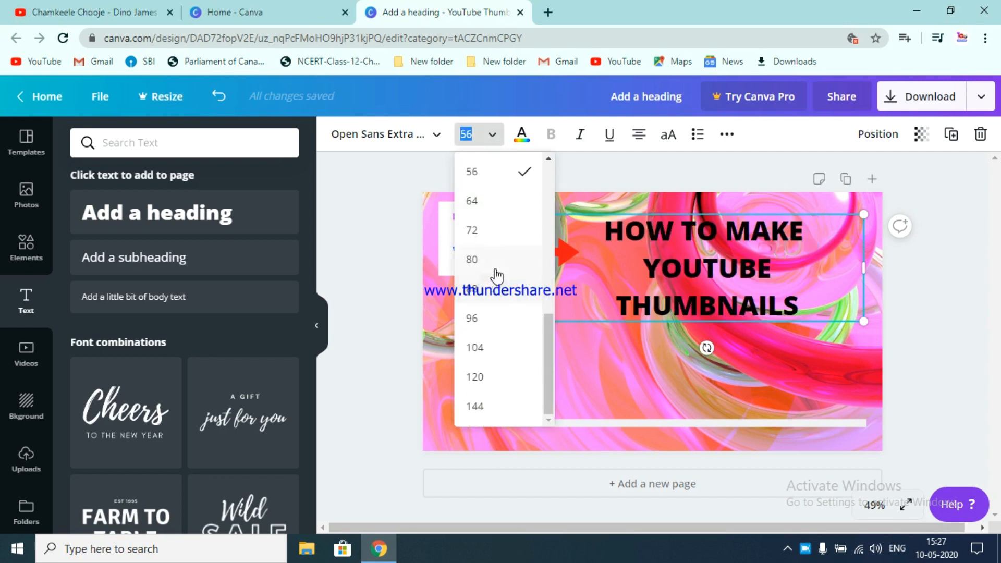
{"action": "left_click", "coordinate": [492, 263]}
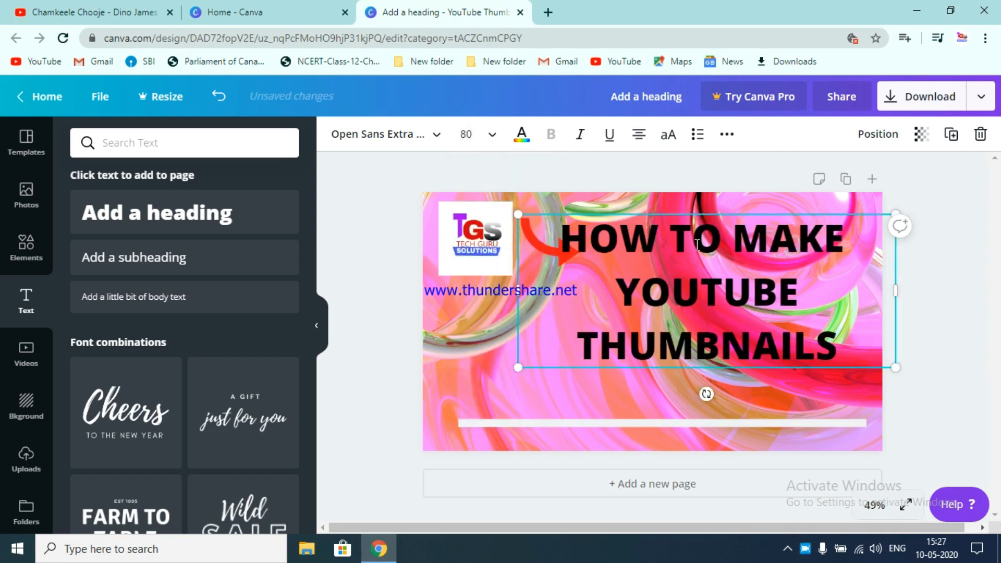
{"action": "left_click_drag", "start_coordinate": [712, 215], "coordinate": [692, 238]}
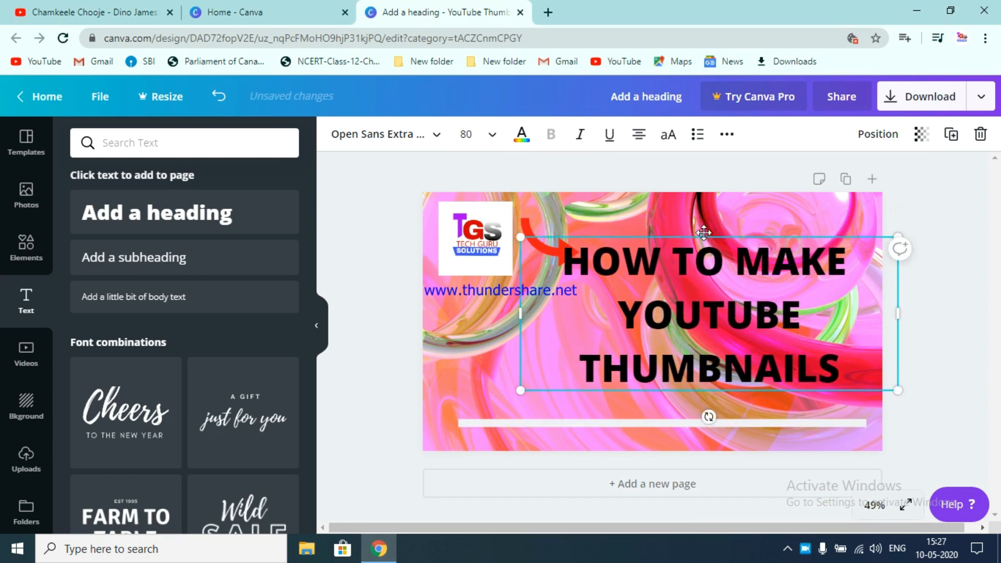
- Delete the red arrow hidden behind the heading
{"action": "left_click", "coordinate": [563, 264]}
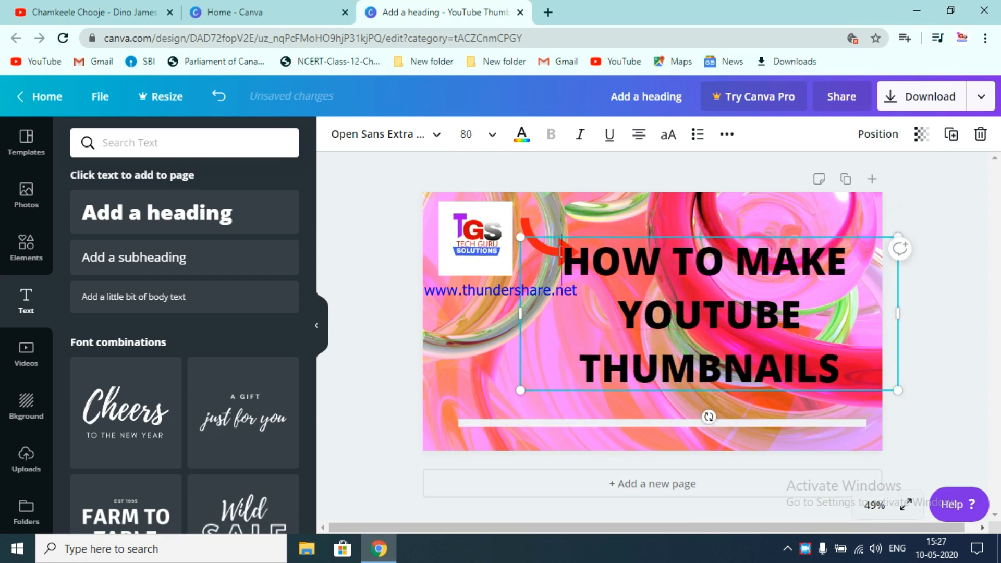
{"action": "right_click", "coordinate": [529, 224]}
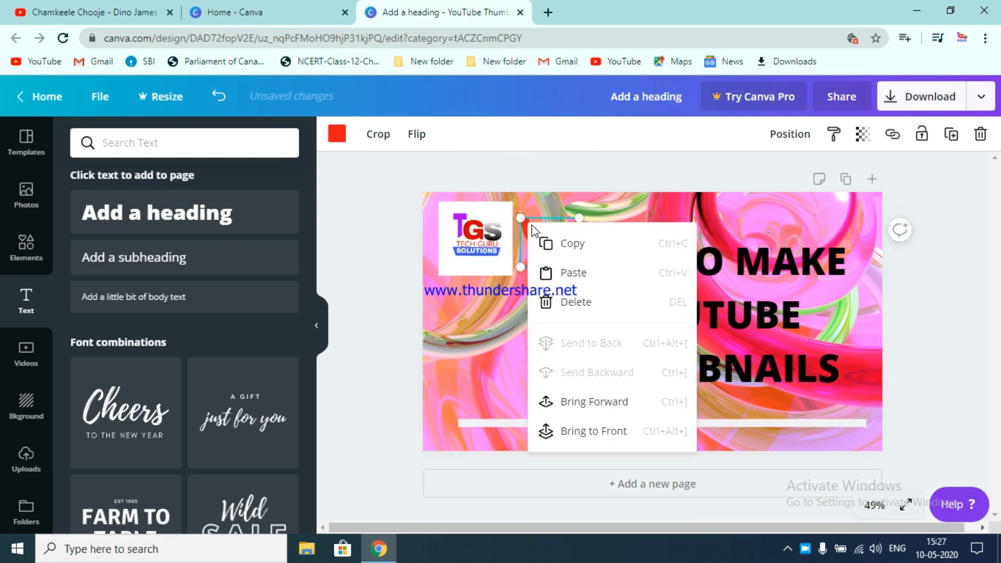
{"action": "left_click", "coordinate": [600, 304]}
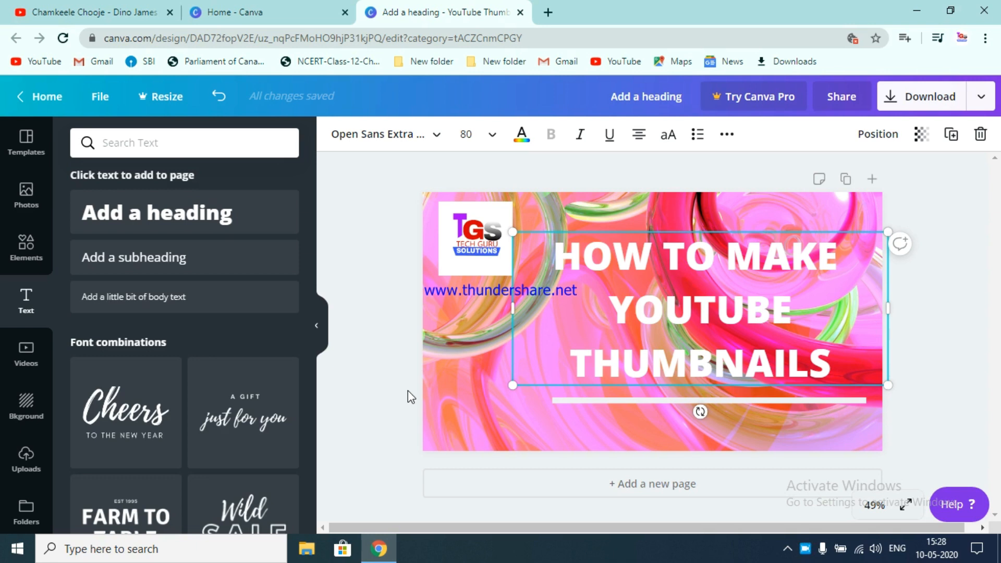
{"action": "left_click", "coordinate": [840, 360]}
{"action": "type", "text": "?"}
{"action": "key", "text": "BackSpace"}
{"action": "type", "text": "."}
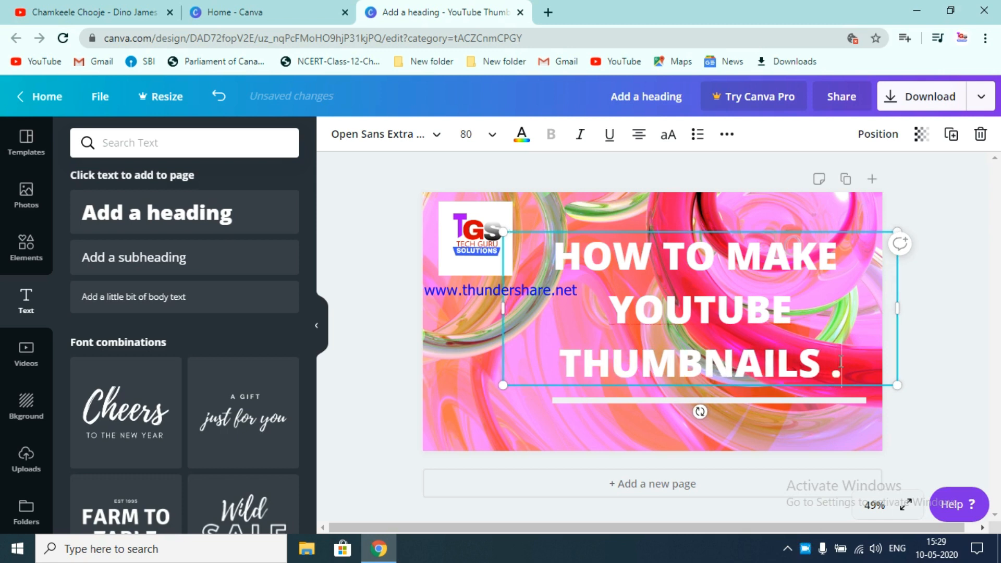
{"action": "key", "text": "BackSpace"}
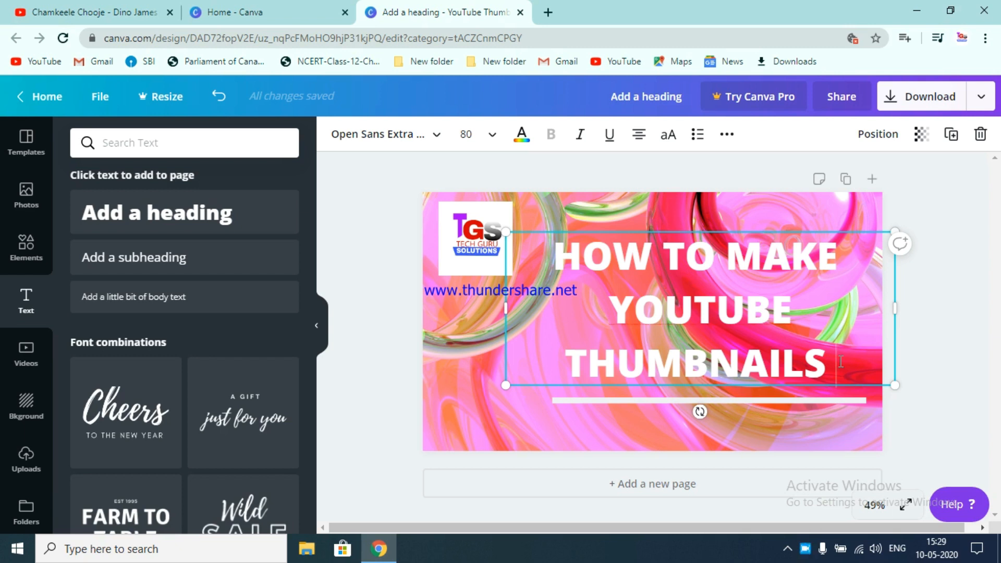
- Download the thumbnail as a PNG image and save it as 'Add a heading' in the thumbnails folder
{"action": "left_click", "coordinate": [936, 103]}
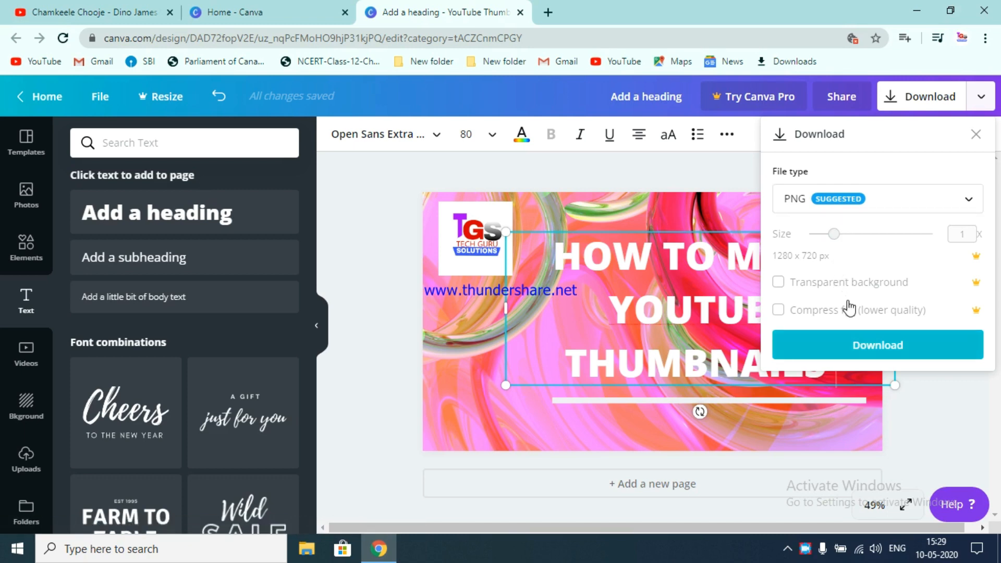
{"action": "left_click", "coordinate": [862, 338]}
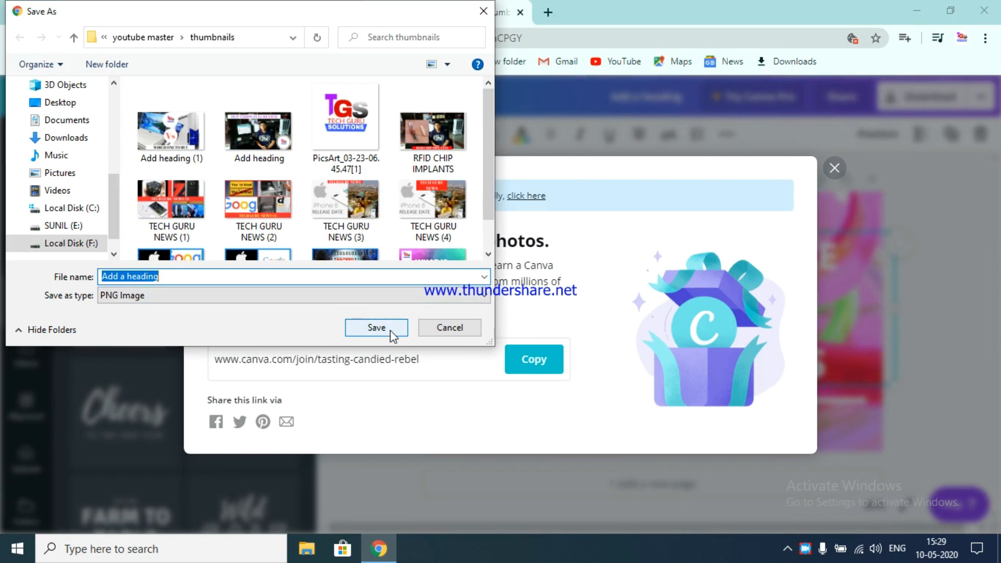
{"action": "left_click", "coordinate": [376, 328]}
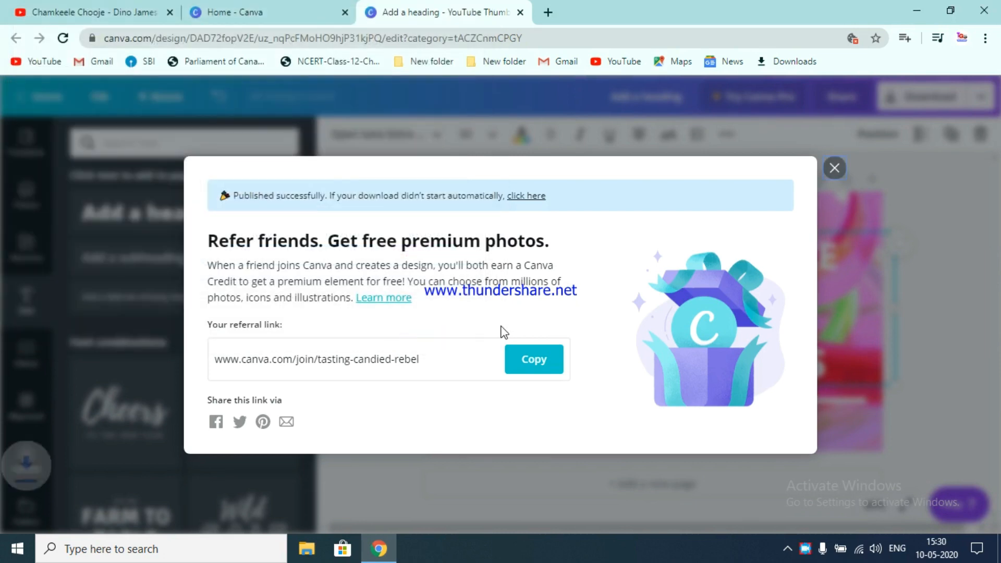